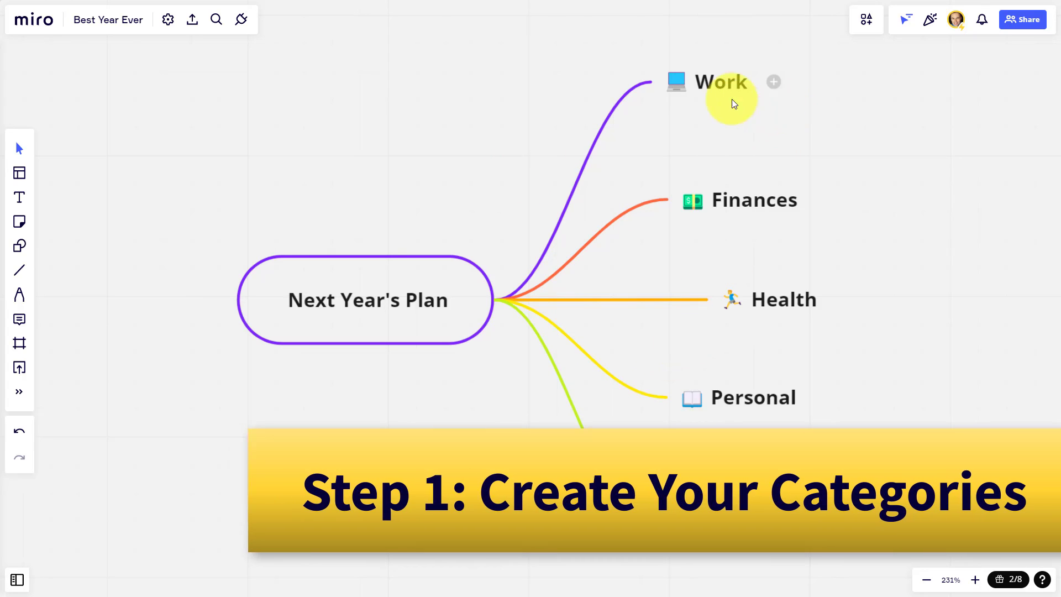
Step: Build the Next Year's Plan mind map with Work, Finances, Health, Personal and Relationships branches
mouse_move(740, 202)
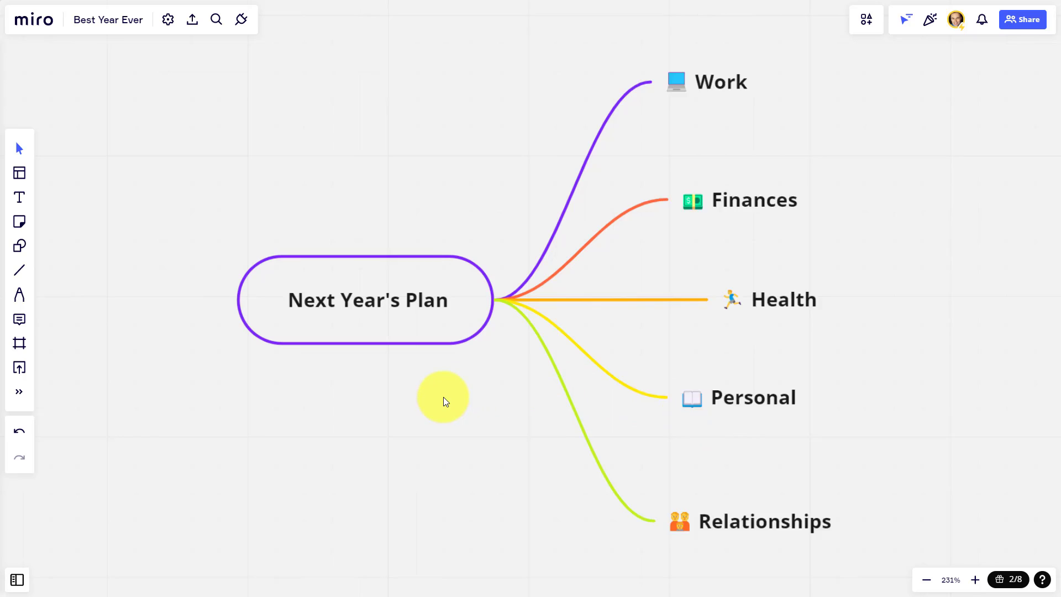
Step: Move the Work and Finances branches to the left of the central node, Finances below Work
scroll(444, 397, "up", 1)
scroll(443, 397, "down", 3)
left_click_drag(399, 412, 492, 413)
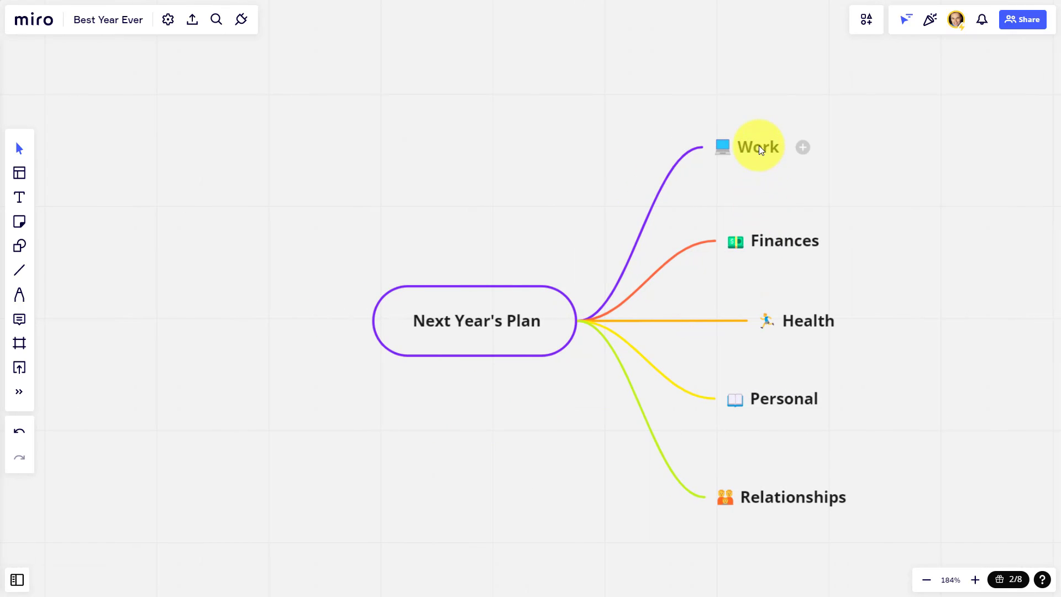
left_click_drag(758, 145, 219, 230)
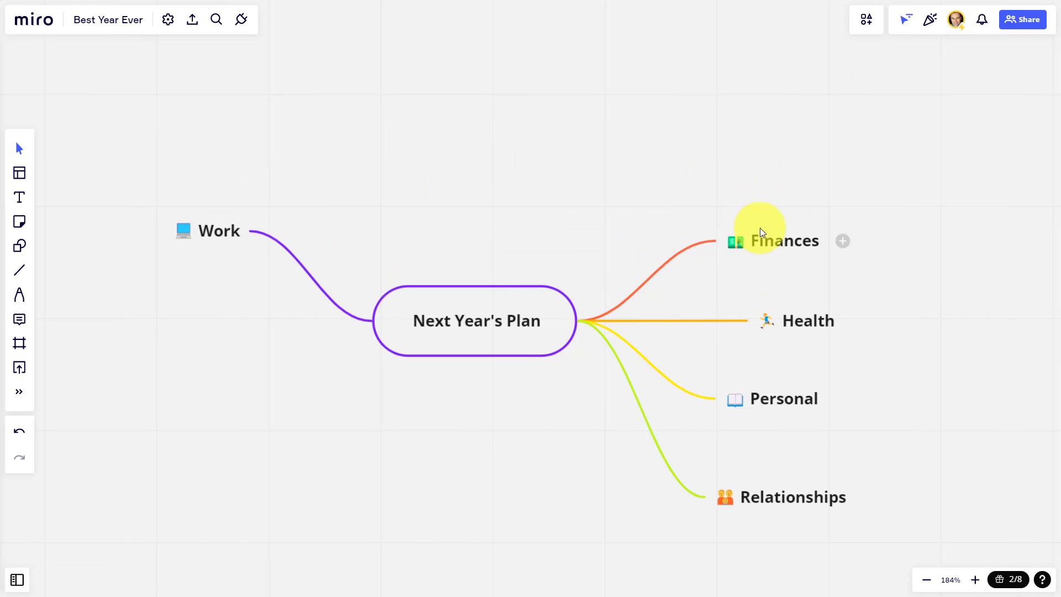
left_click_drag(773, 238, 214, 331)
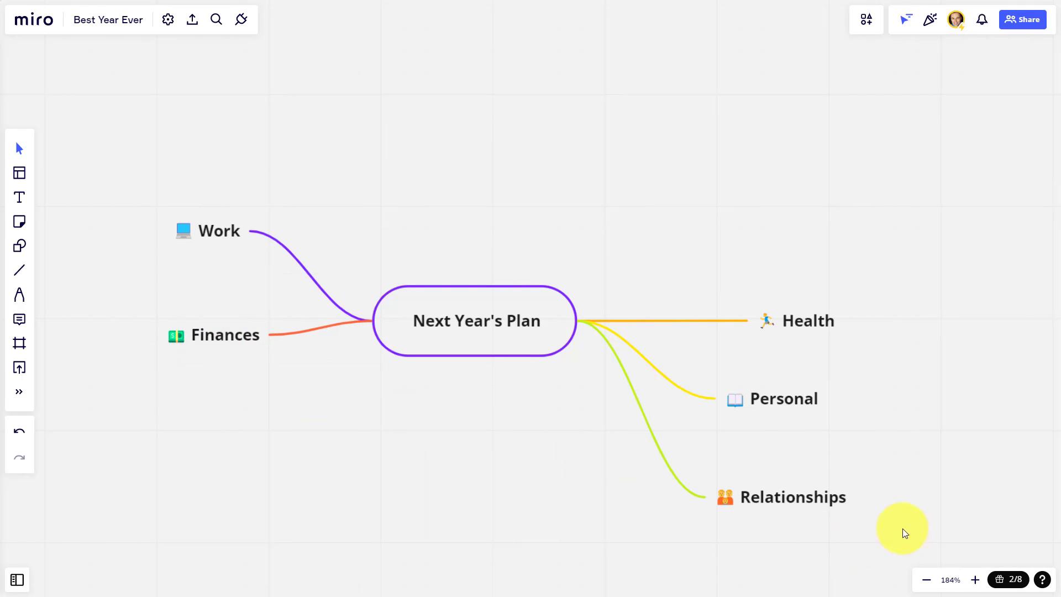
Step: Pull Health, Personal and Relationships closer to centre and put Personal below Relationships
left_click_drag(904, 532, 795, 287)
mouse_move(777, 332)
left_mouse_down()
mouse_move(744, 217)
mouse_move(745, 237)
left_mouse_up()
left_click(572, 413)
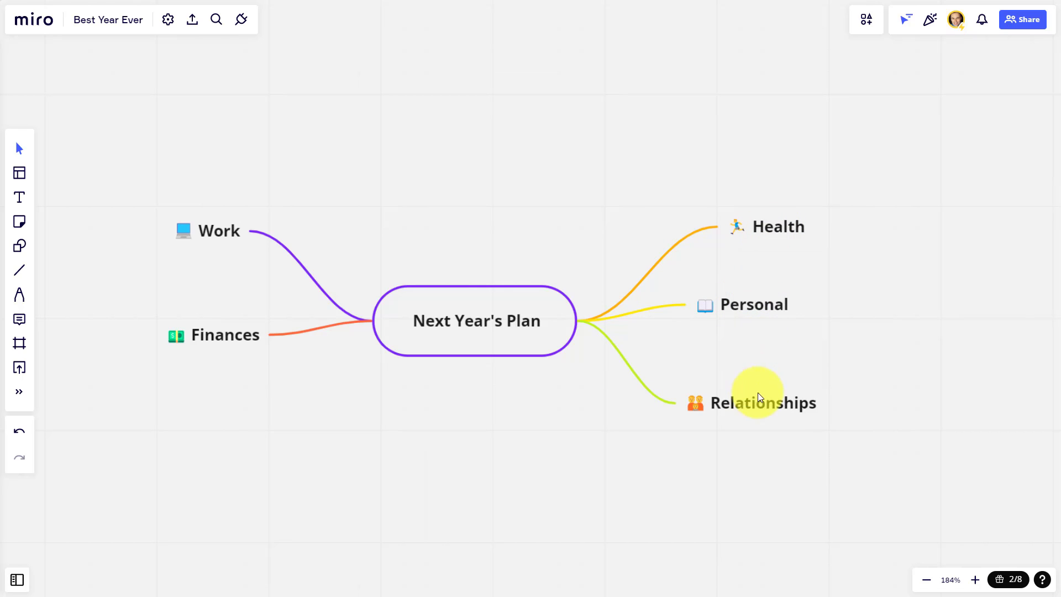
left_click_drag(747, 303, 758, 433)
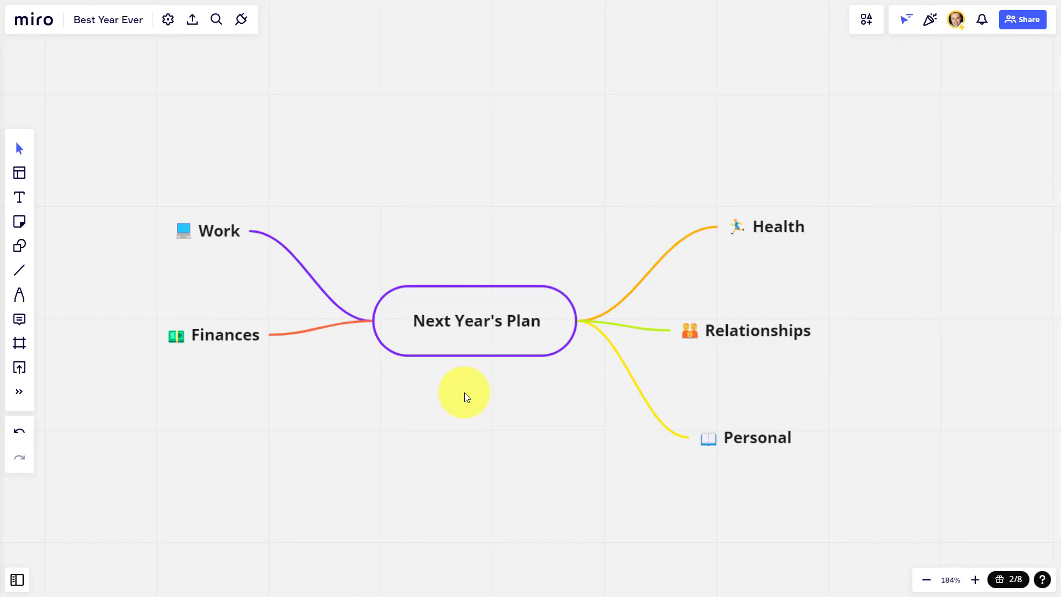
Step: Copy and paste the entire mind map, then place the duplicate below the original
scroll(465, 392, "down", 5)
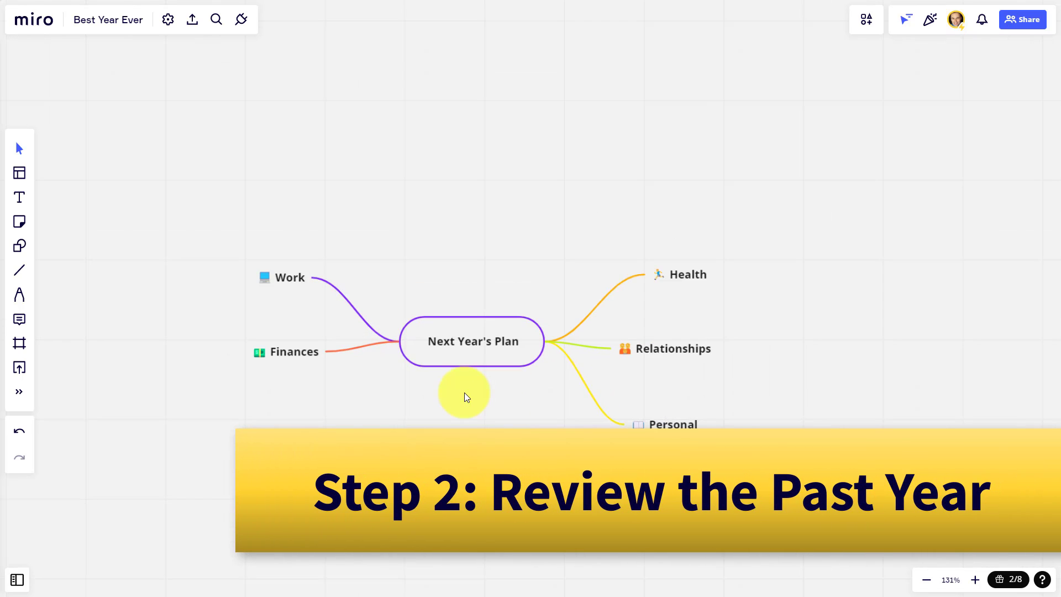
left_click_drag(752, 431, 212, 222)
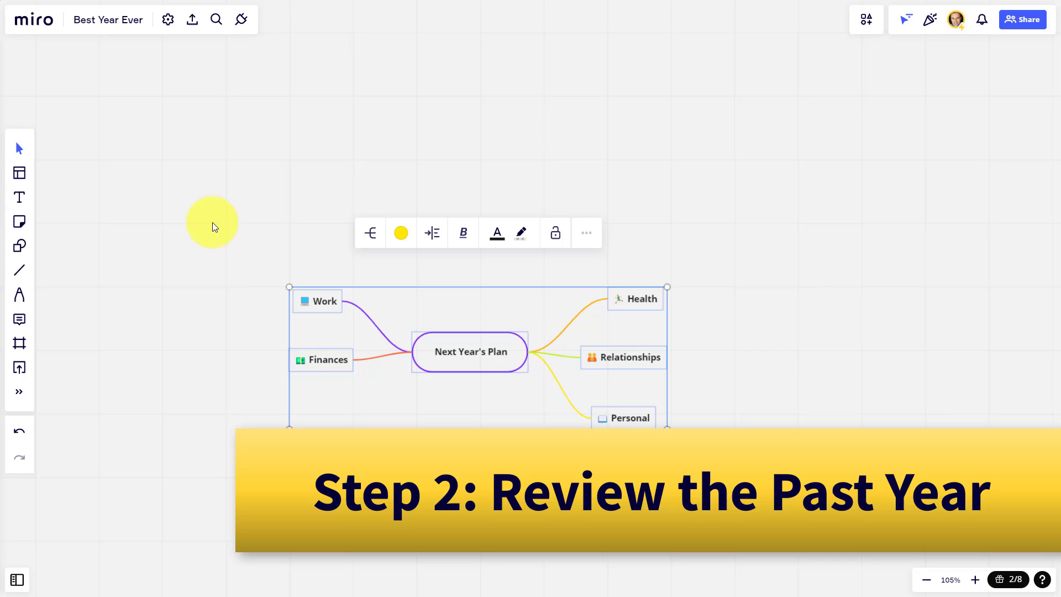
key("ctrl+c")
key("ctrl+v")
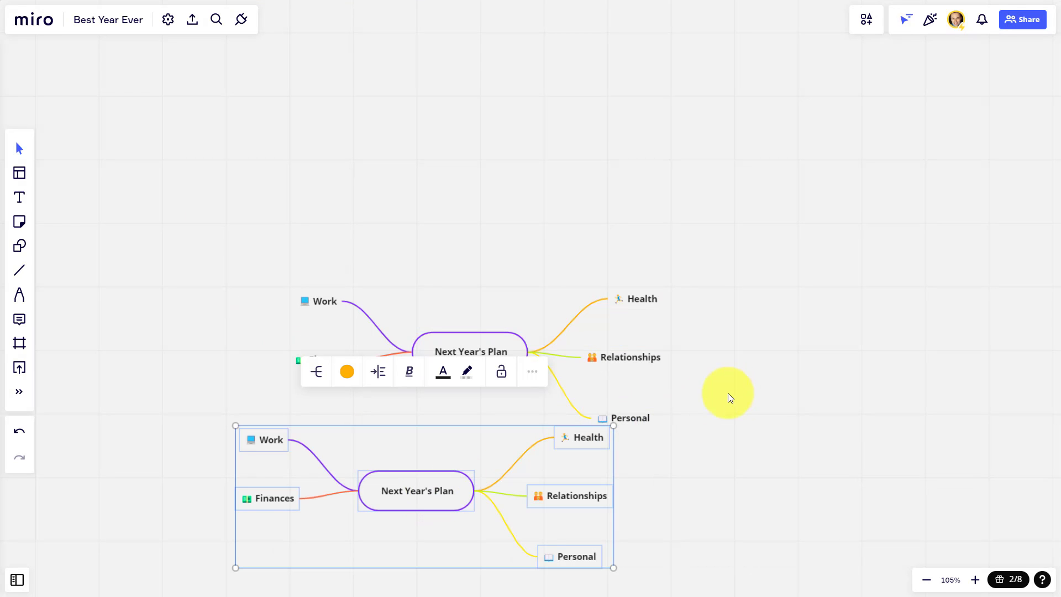
left_click_drag(729, 395, 789, 224)
left_click_drag(506, 354, 499, 433)
left_click(844, 290)
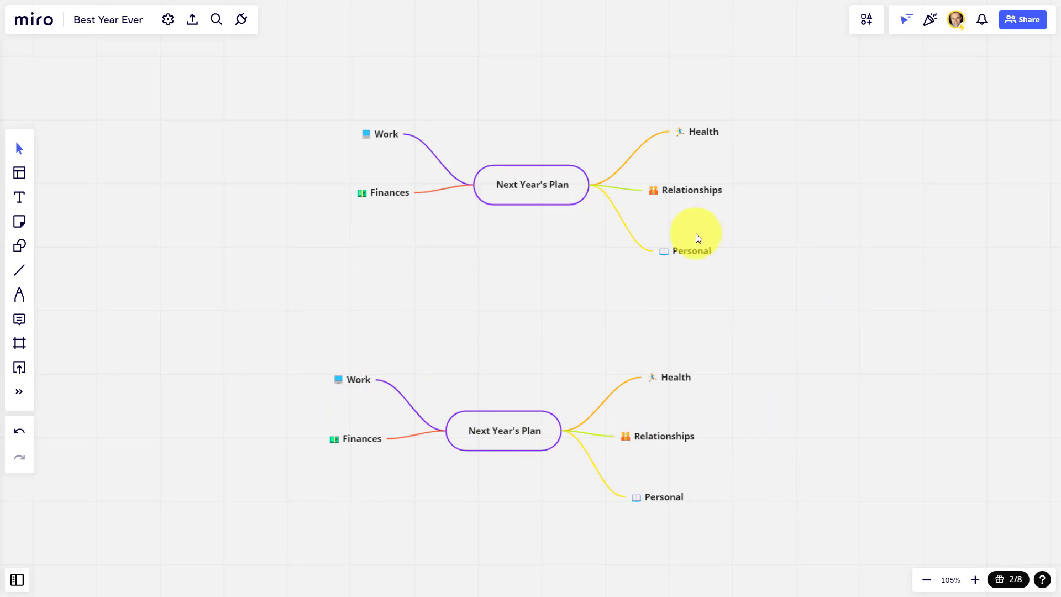
scroll(602, 196, "up", 8)
Step: Change the upper map's central node text from Next Year's Plan to 'Year in Review'
scroll(501, 258, "up", 3)
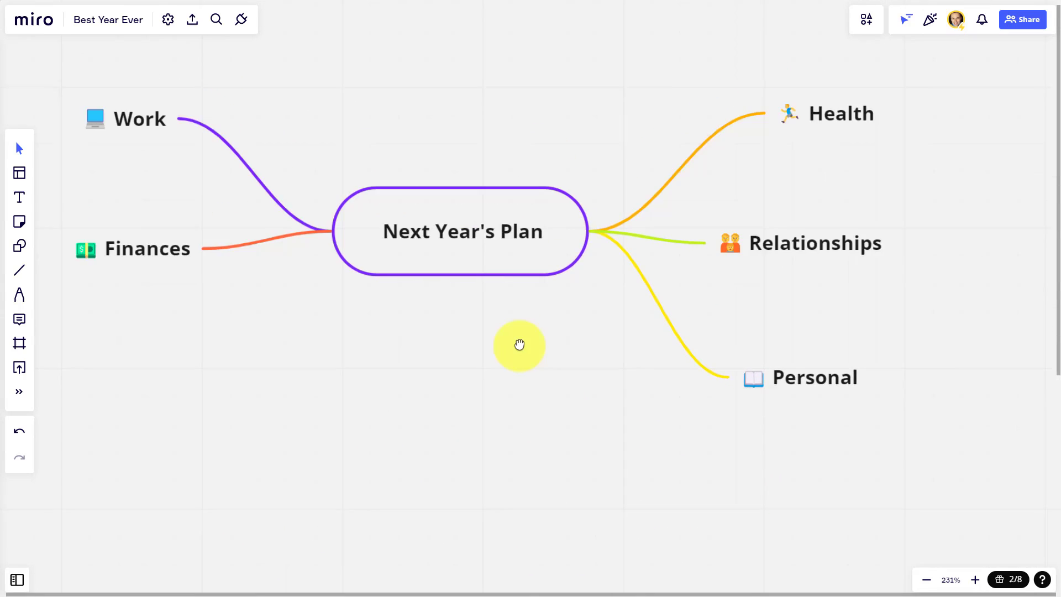
left_click(498, 262)
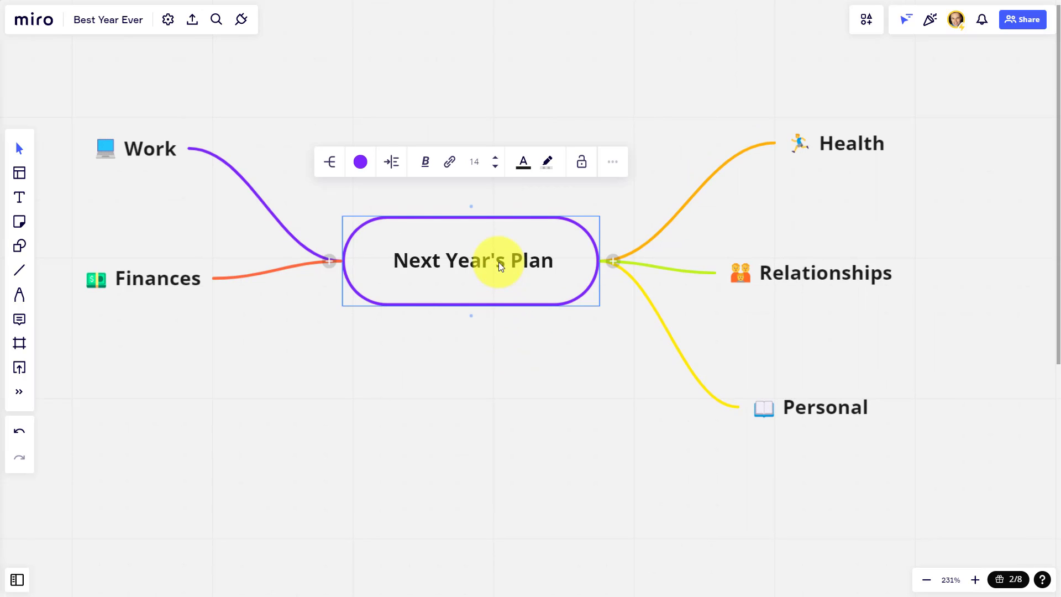
left_click(498, 262)
triple_click(520, 266)
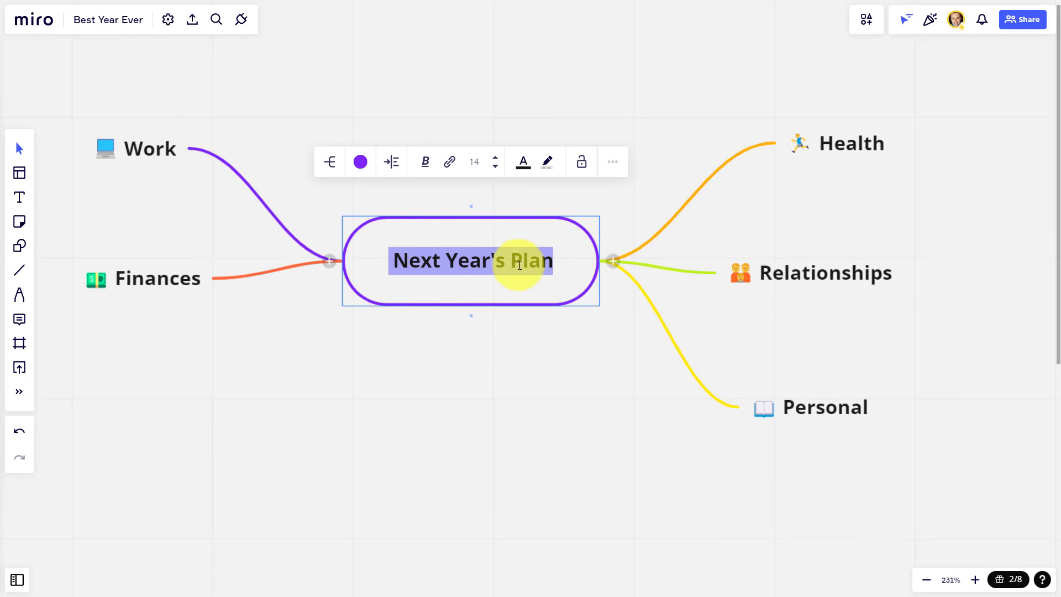
type("Year in R")
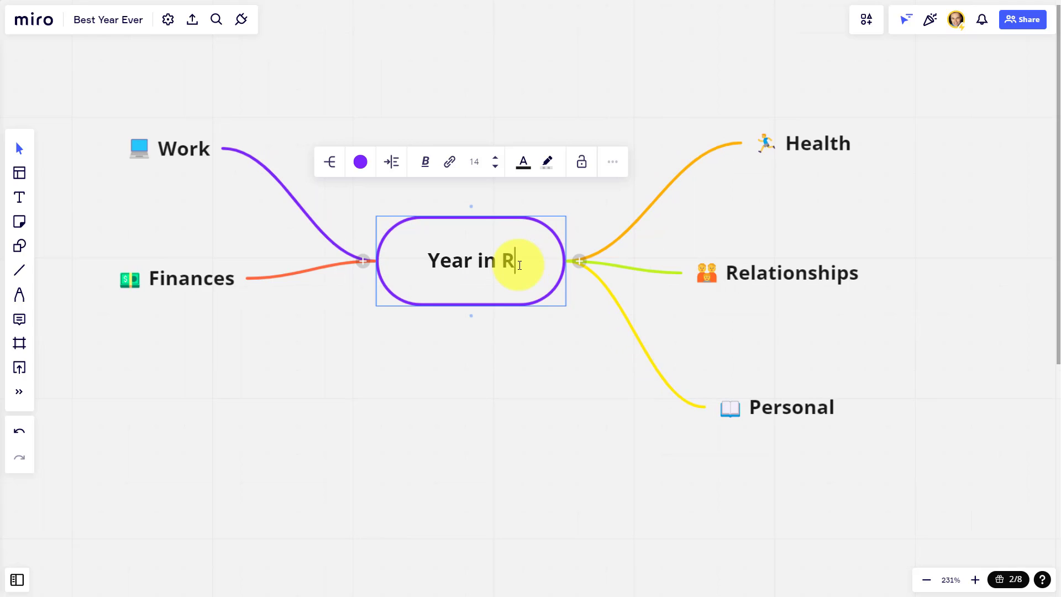
type("eview")
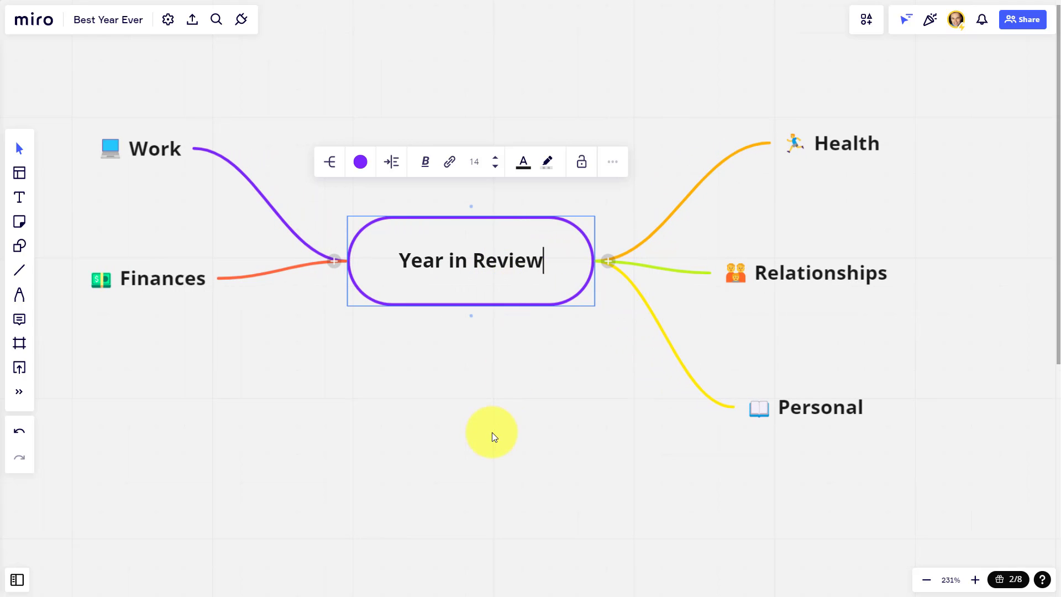
left_click(492, 434)
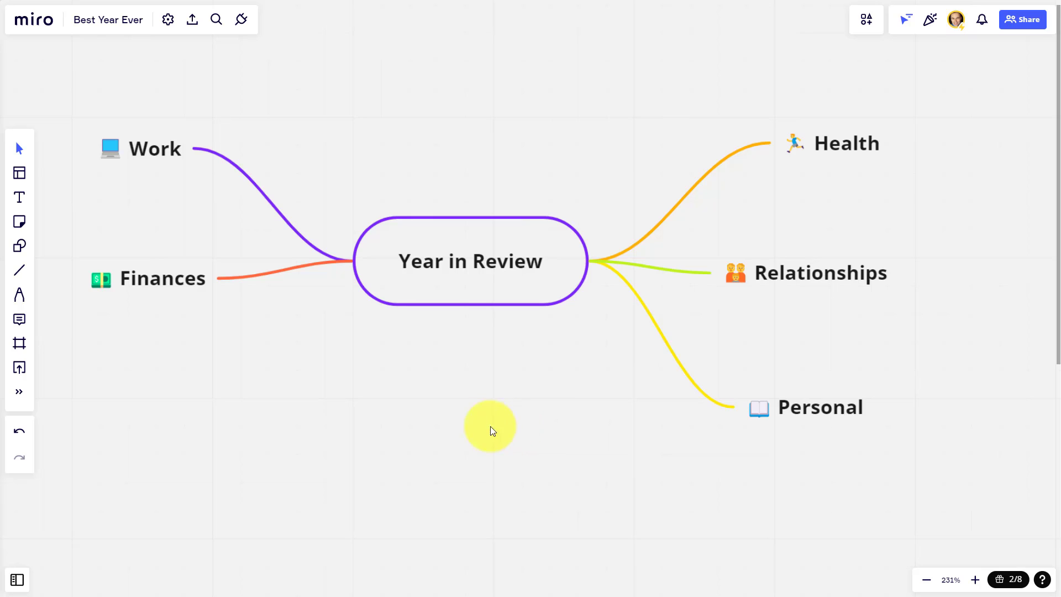
Step: Add 'Hired an editor', 'Hit 300K subscribers' and 'Missed our revenue target' as Work subtopics
scroll(289, 356, "left", 10)
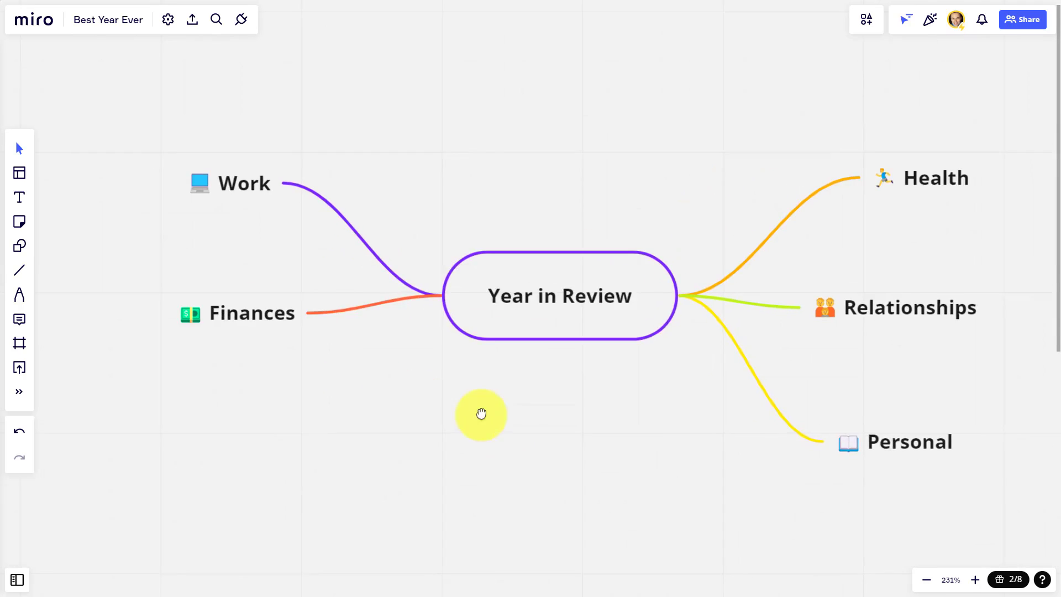
mouse_move(510, 240)
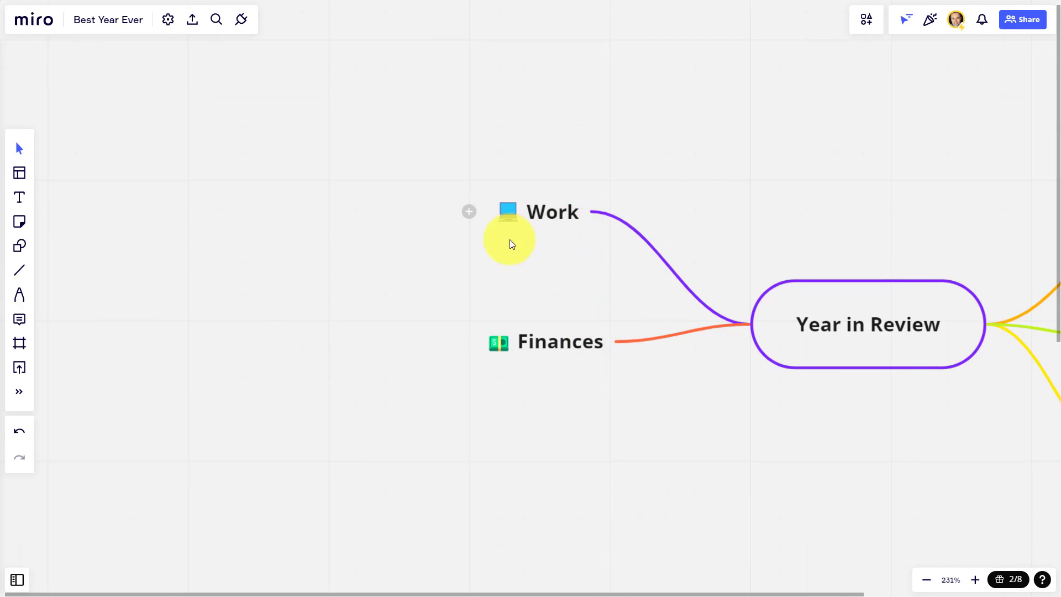
left_click(469, 212)
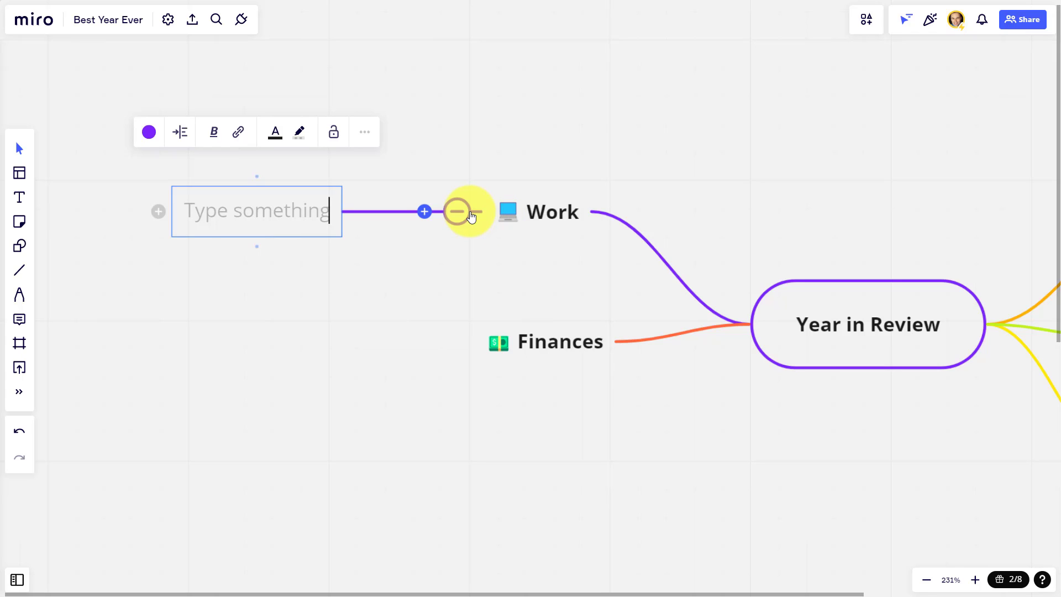
type("Hi")
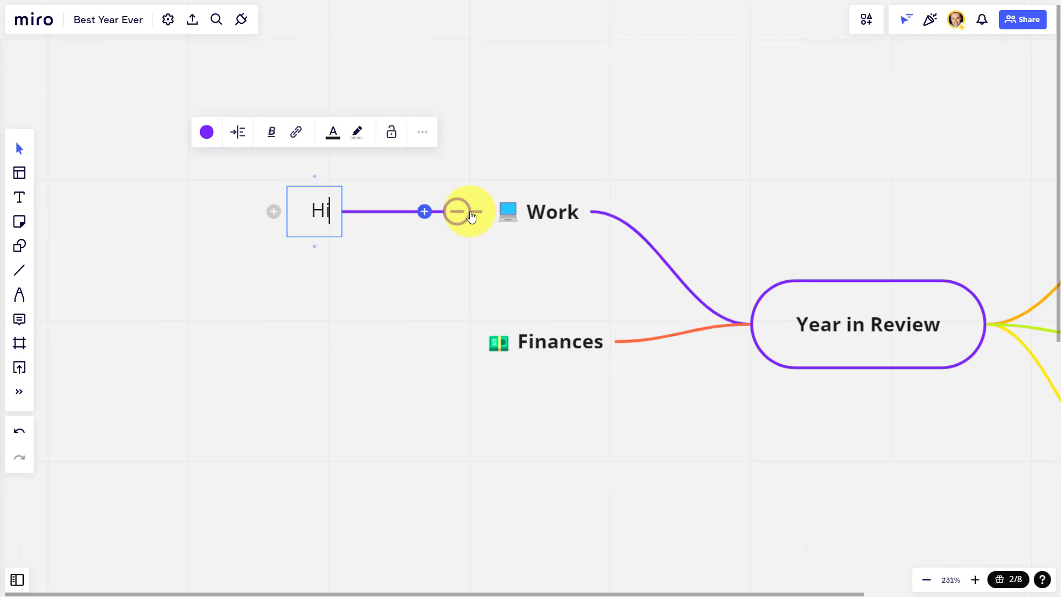
type("red an editor")
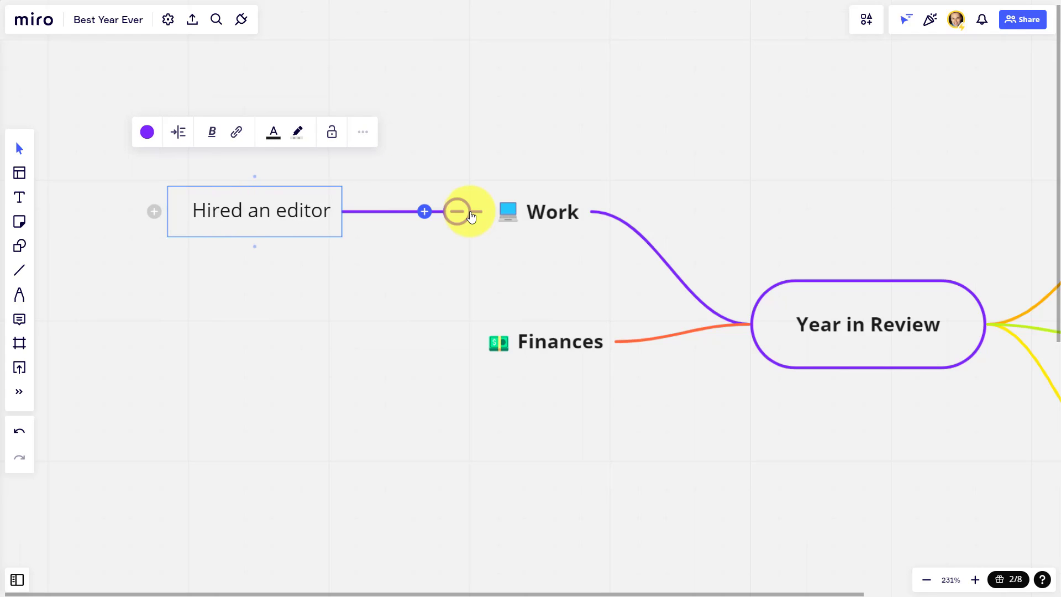
key("Return")
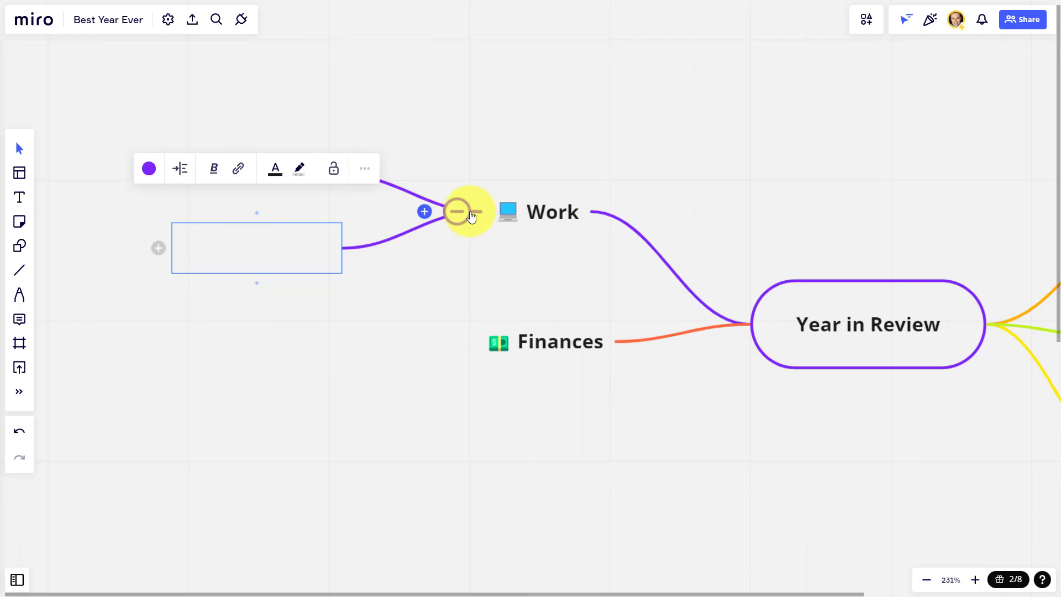
type("Hit")
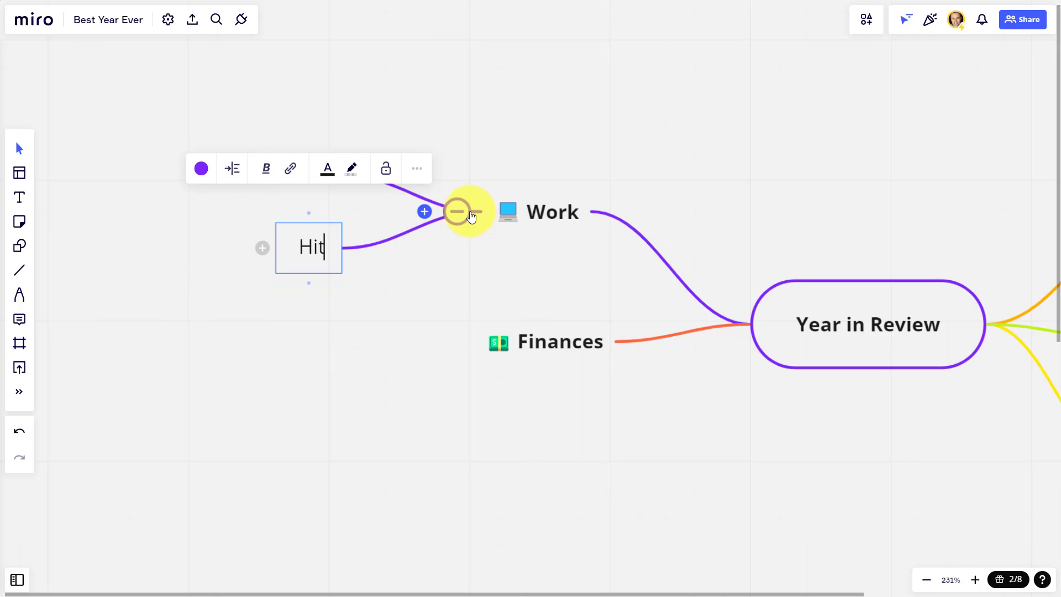
type(" 300K sub")
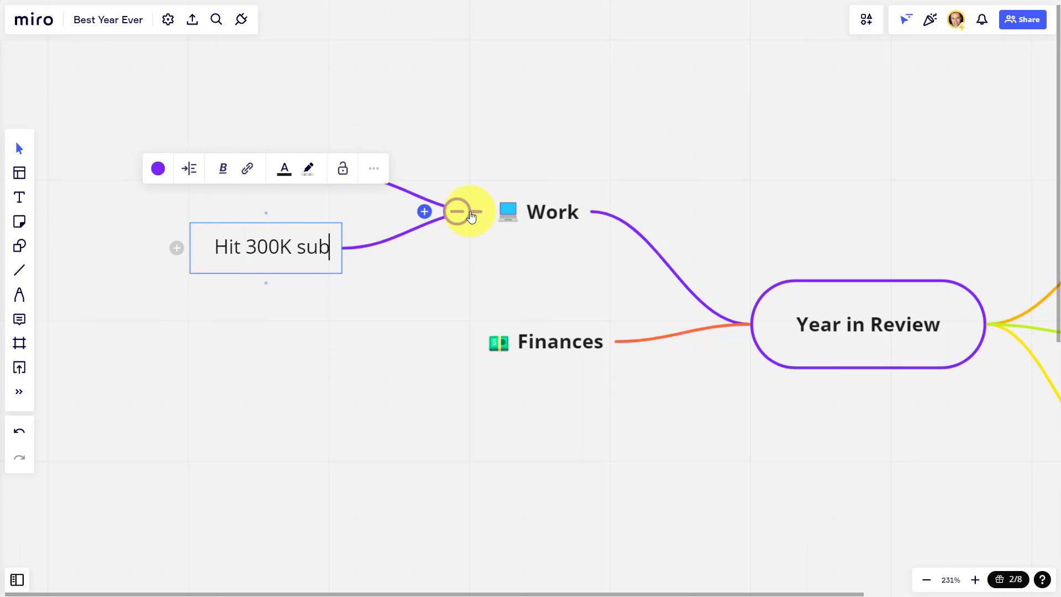
type("scribers")
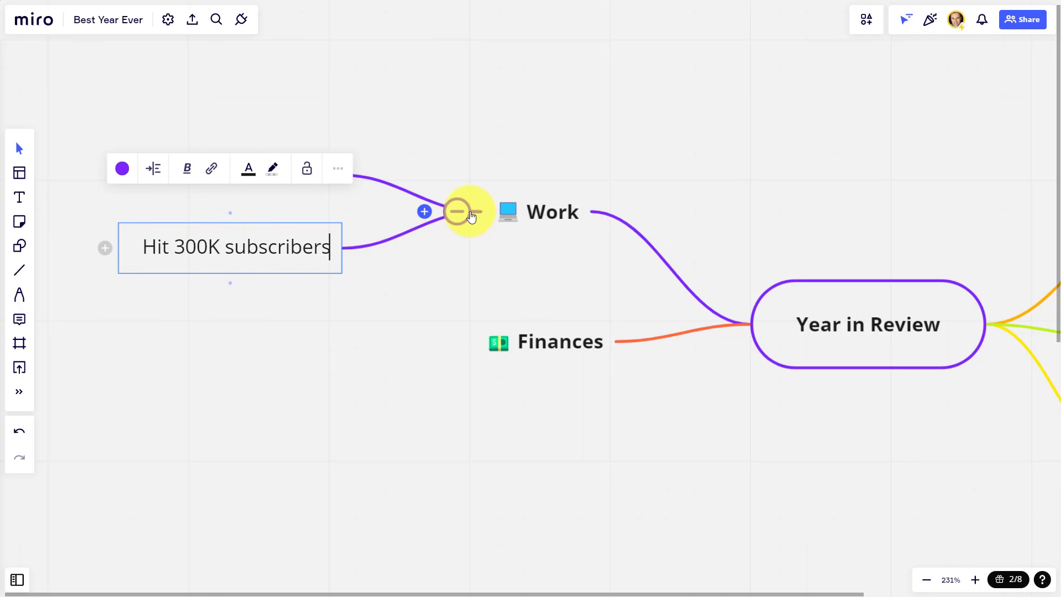
key("Return")
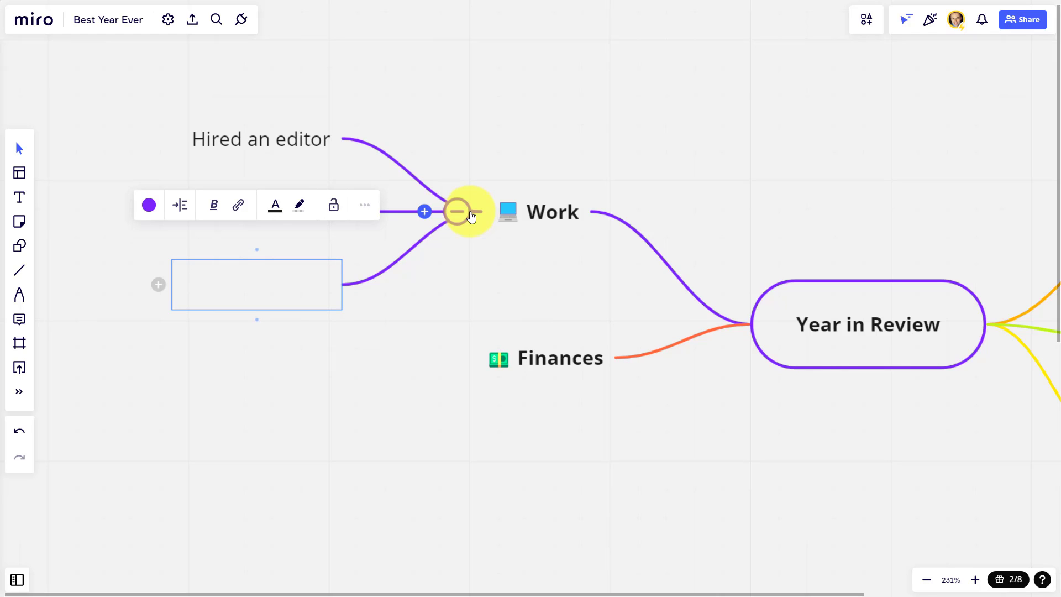
type("Misse")
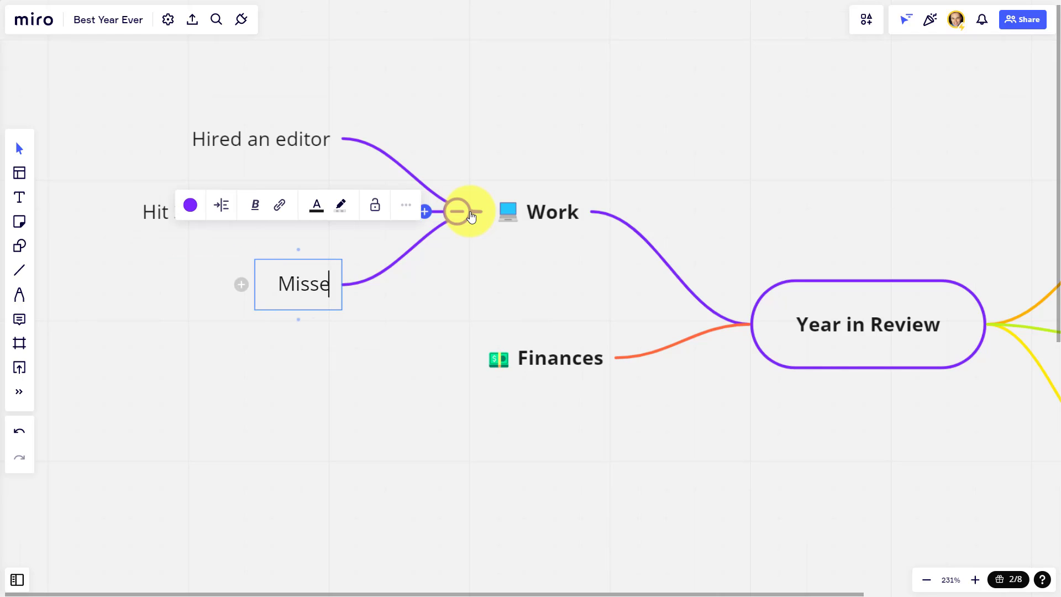
type("d our rev")
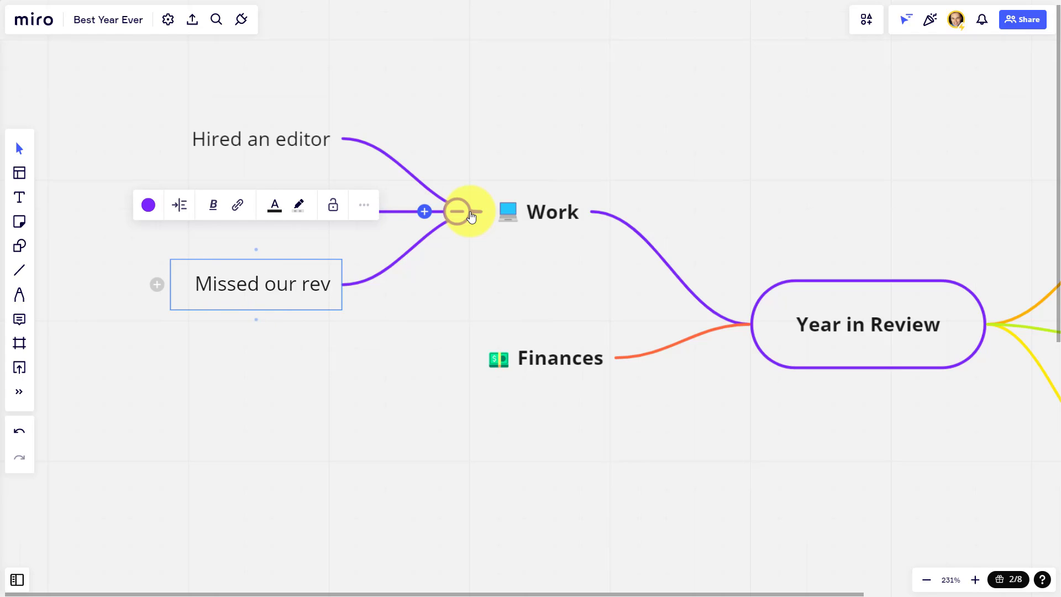
type("enue target")
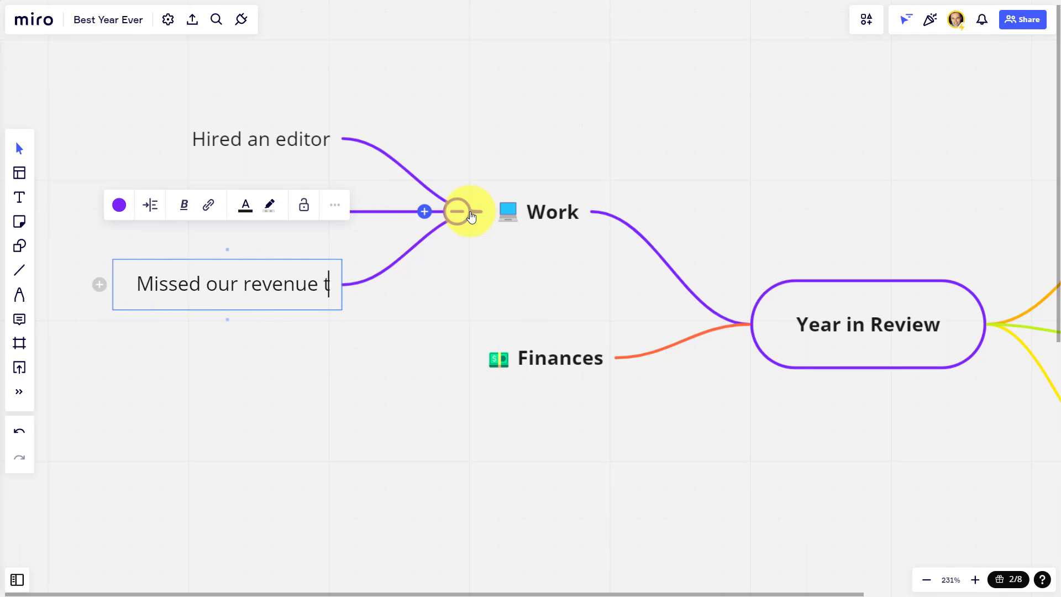
left_click(329, 377)
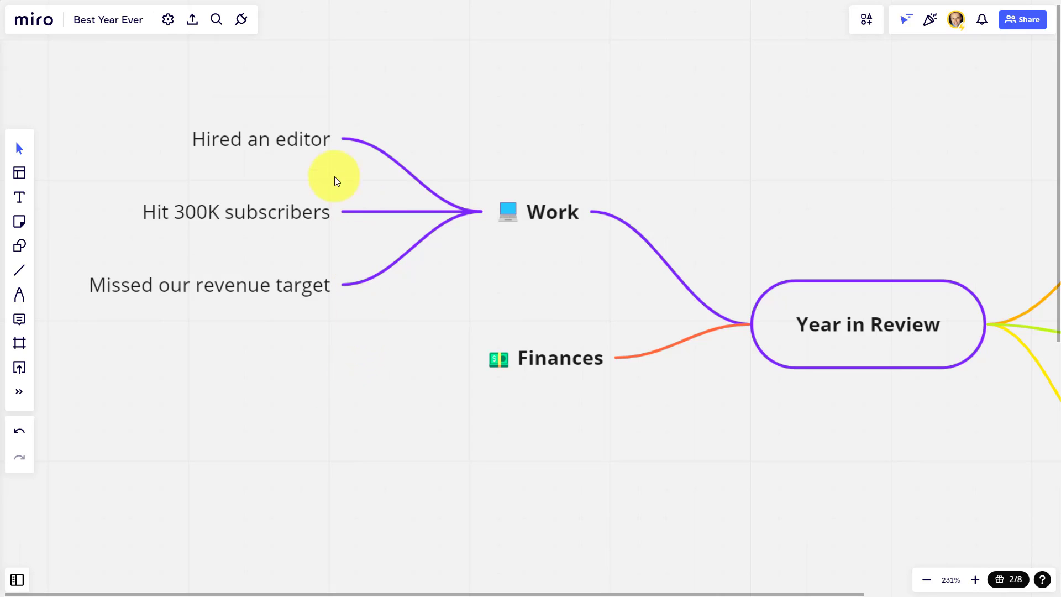
Step: Colour the text of Hired an editor and Hit 300K subscribers green
mouse_move(282, 150)
left_click(270, 141)
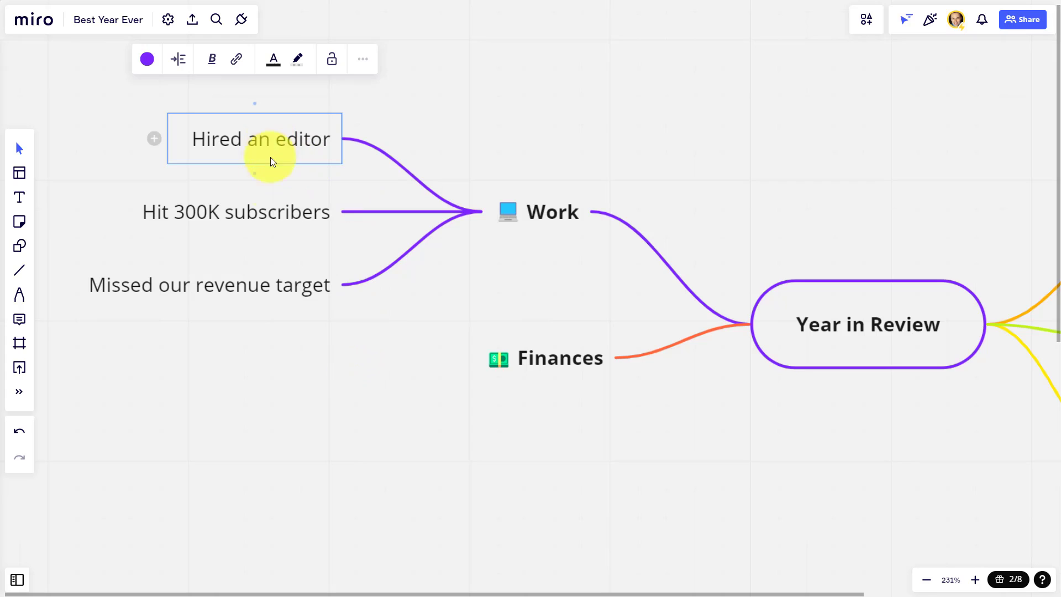
left_click(257, 216, "shift")
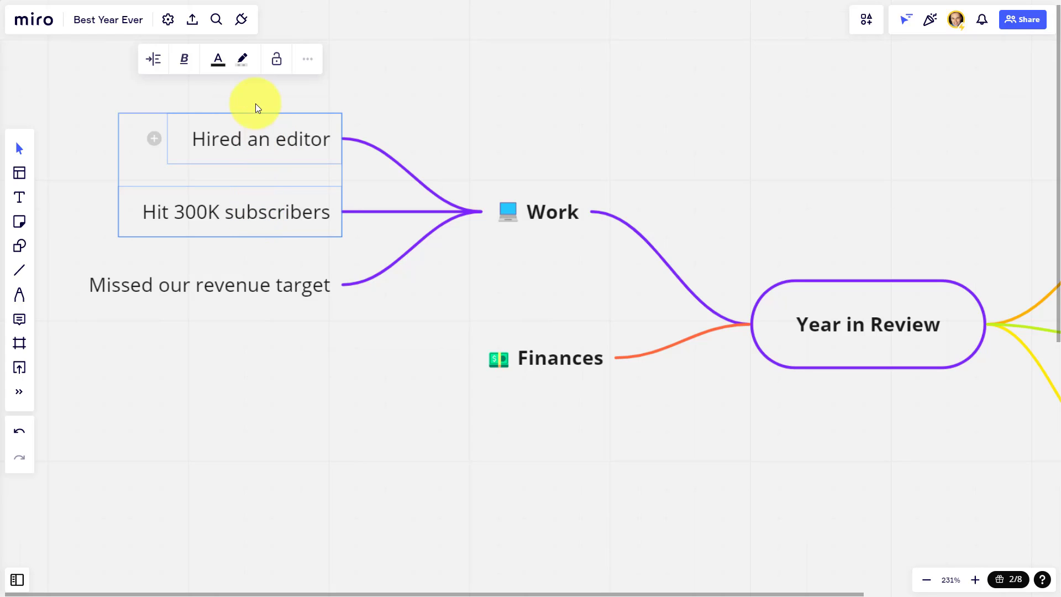
left_click(218, 59)
left_click(229, 143)
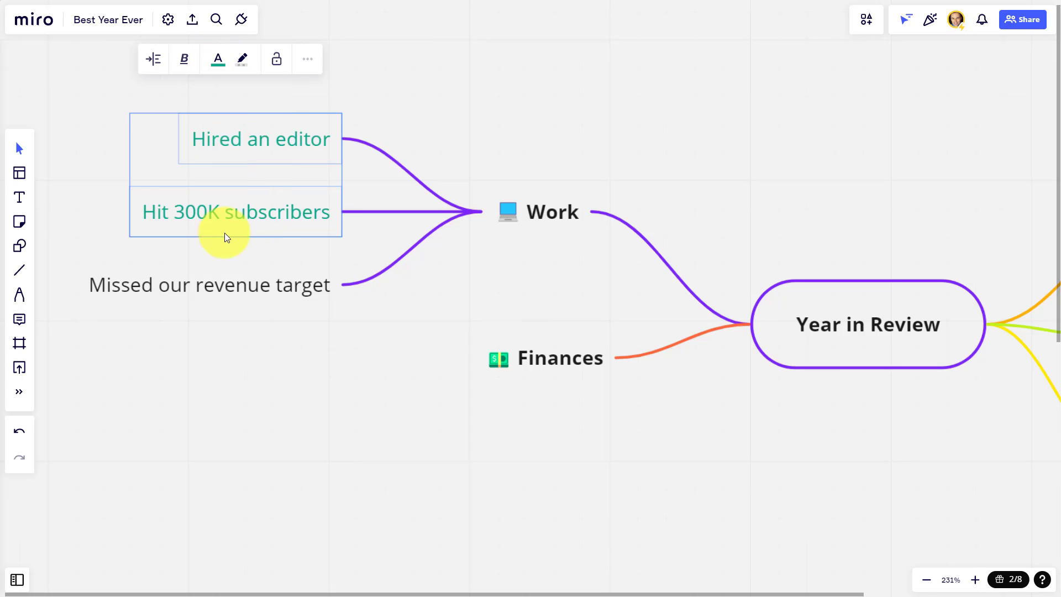
Step: Colour the Missed our revenue target text red-orange
left_click(246, 292)
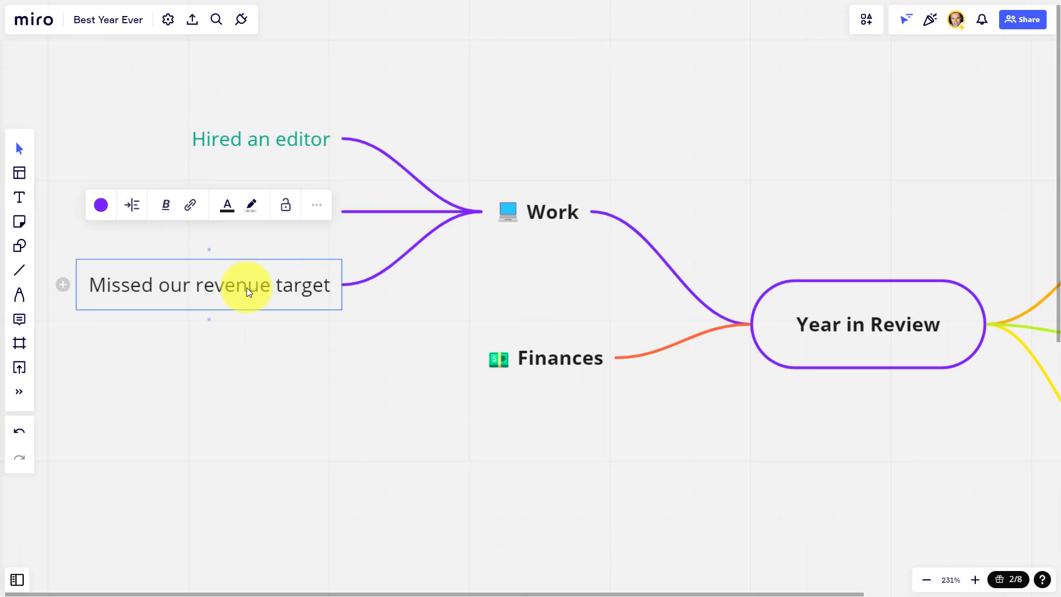
left_click(229, 210)
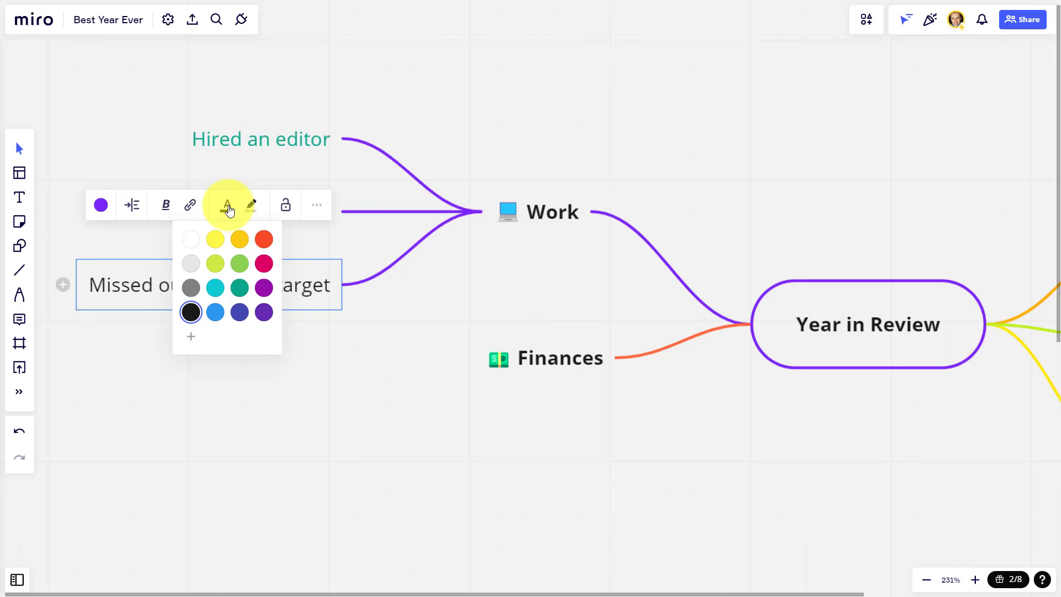
left_click(268, 244)
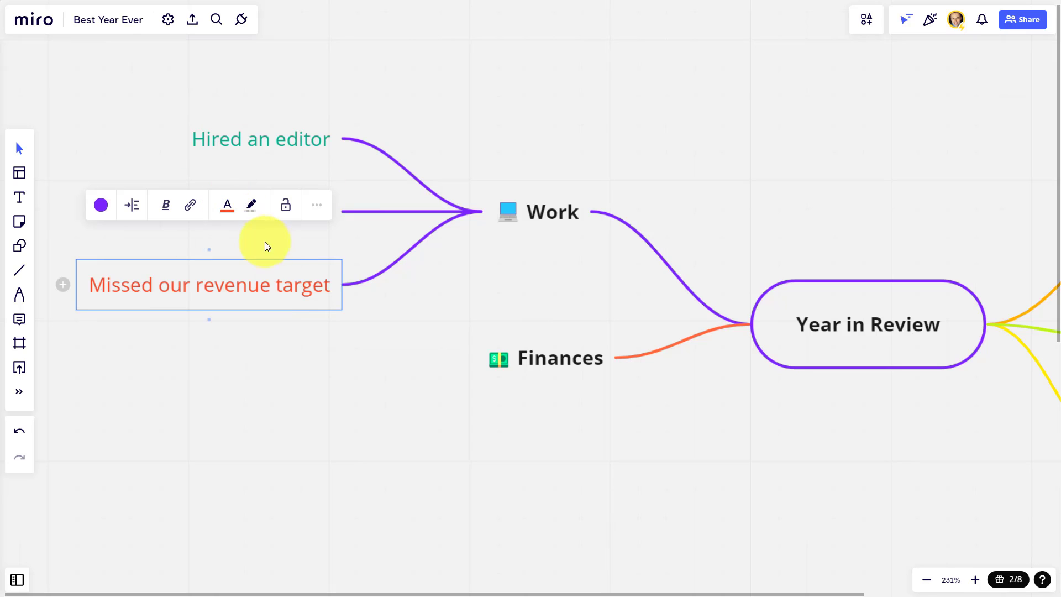
left_click(273, 383)
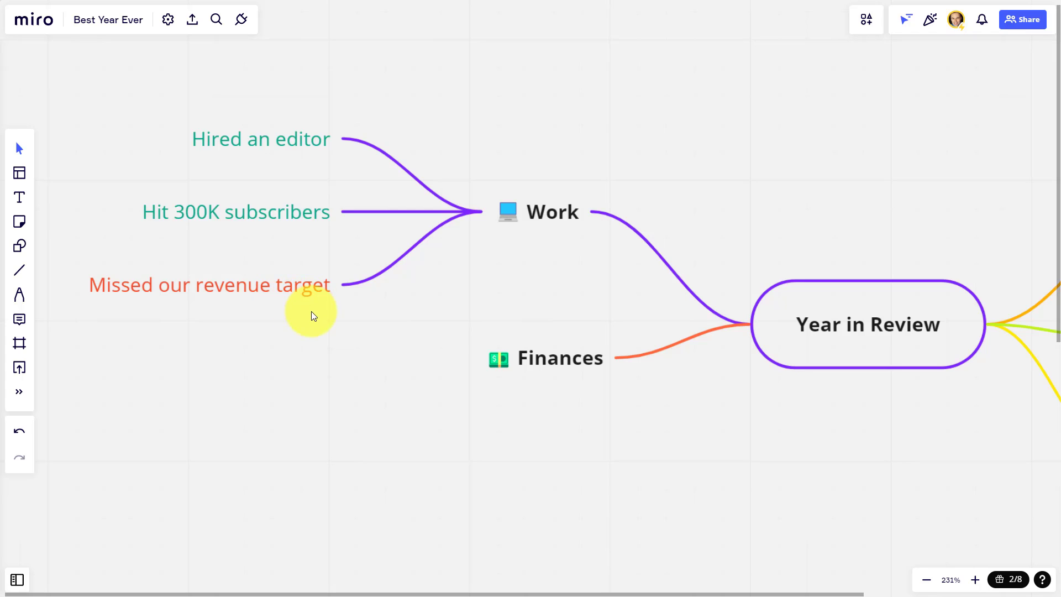
Step: Zoom out with Shift+1 so the whole board, both mind maps included, fits on screen
key("shift+1")
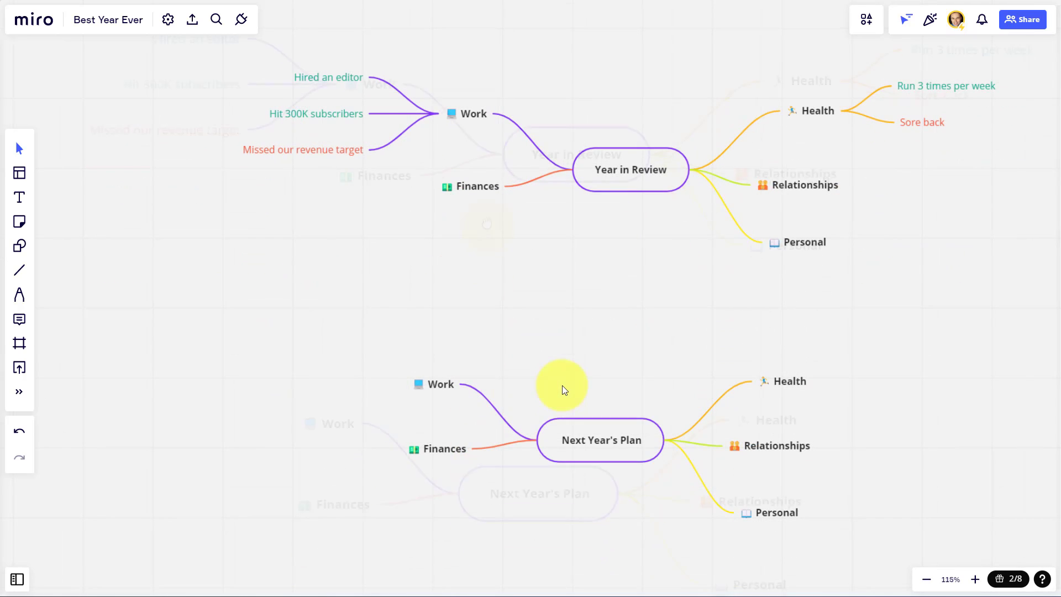
Step: Zoom and pan to frame Next Year's Plan up close, centred on its Work and Finances branches
left_click_drag(562, 385, 690, 254)
scroll(589, 320, "up", 10)
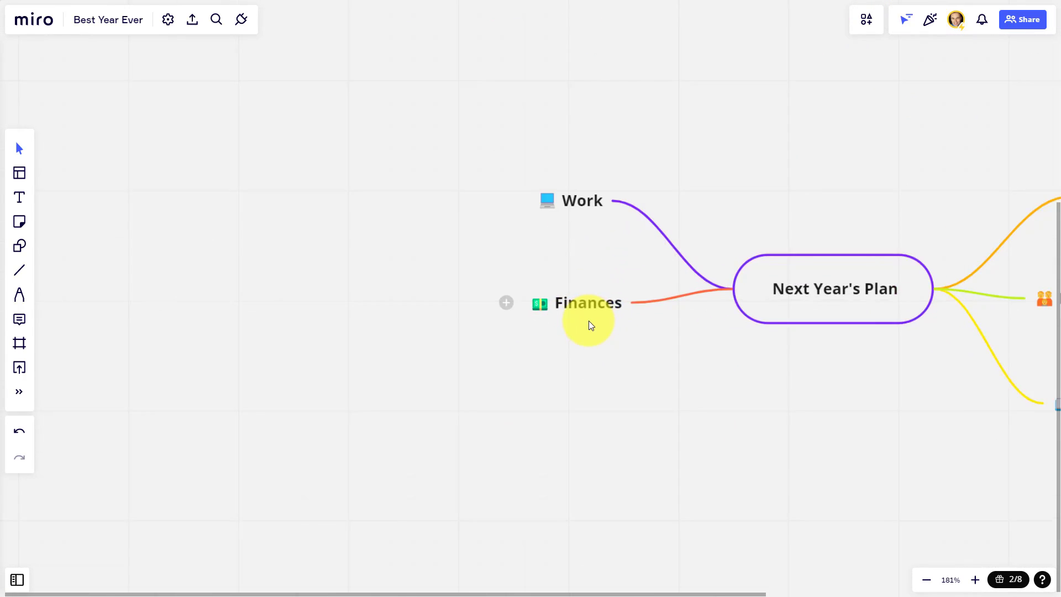
left_click_drag(562, 236, 707, 366)
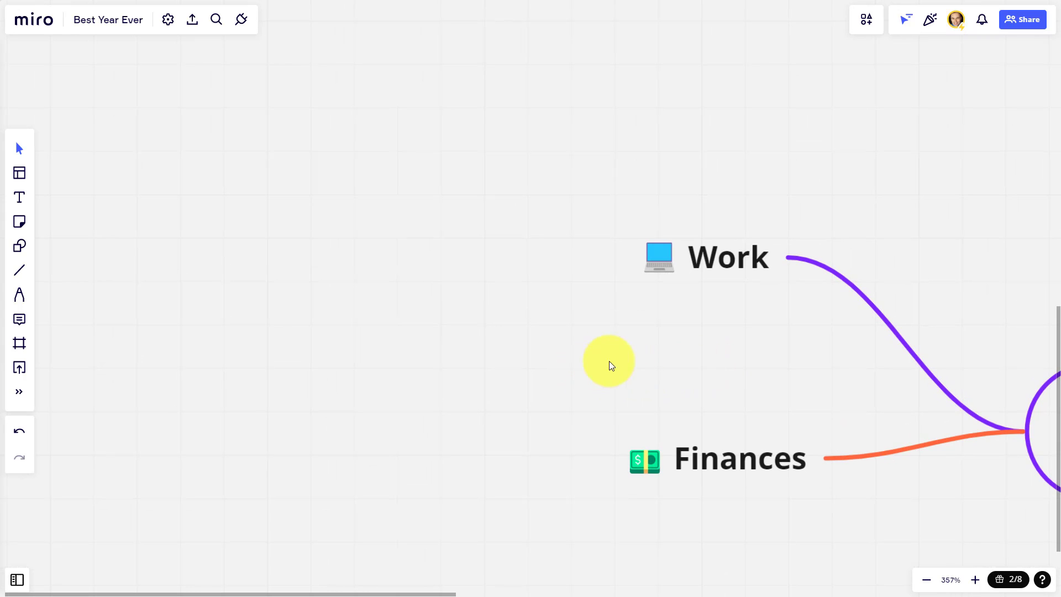
scroll(624, 357, "down", 10)
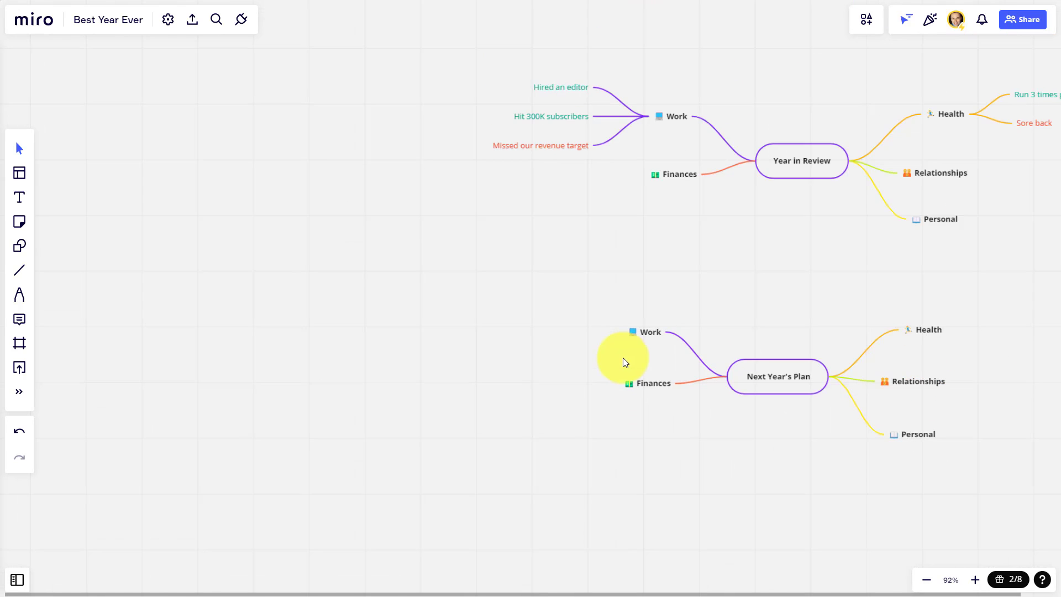
scroll(623, 357, "up", 11)
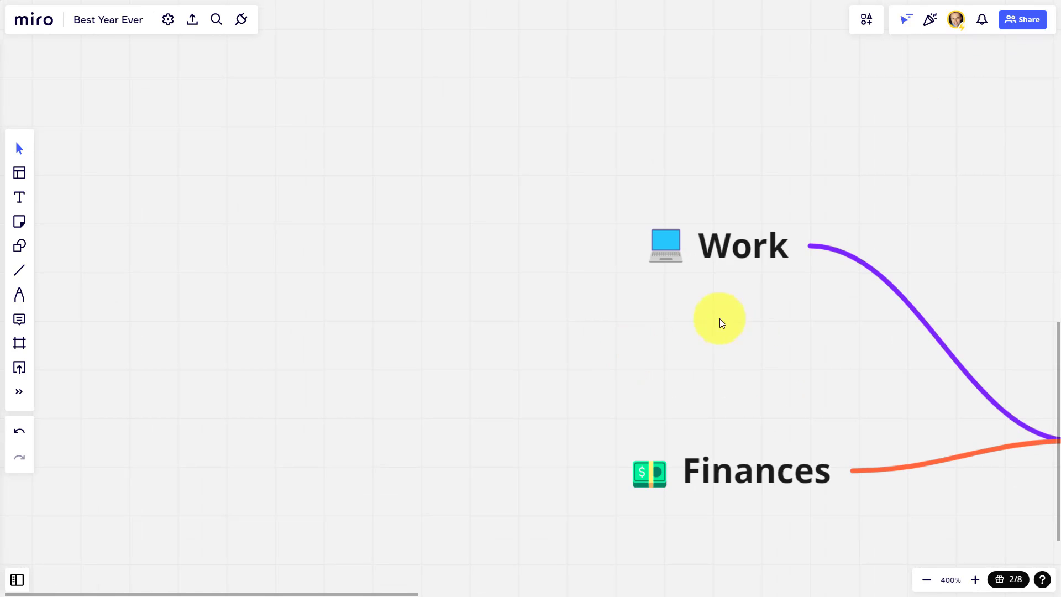
left_click_drag(647, 315, 761, 343)
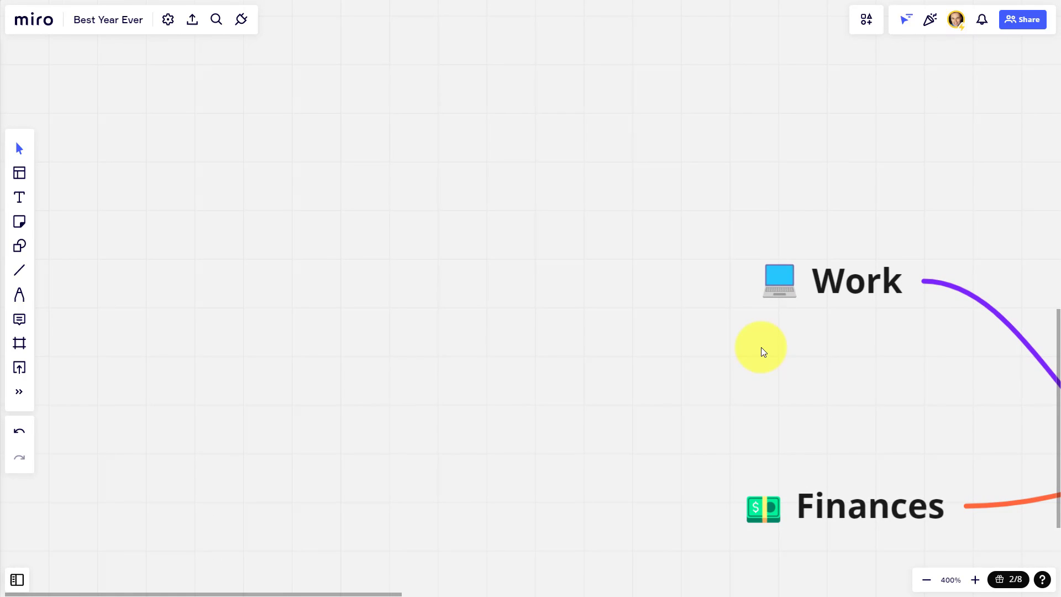
scroll(755, 360, "down", 5)
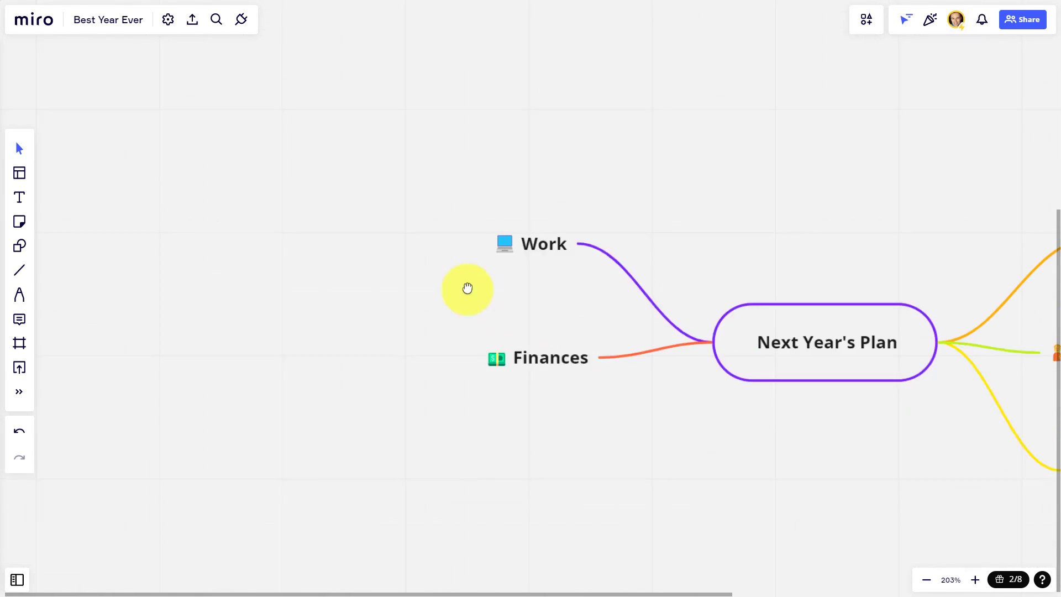
left_click_drag(765, 429, 611, 428)
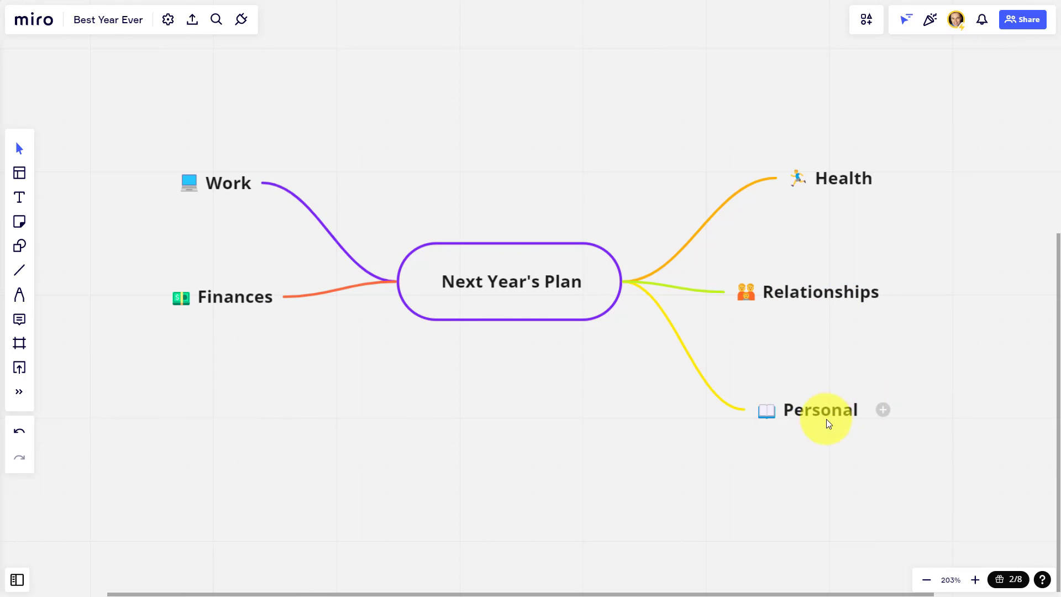
scroll(323, 370, "left", 5)
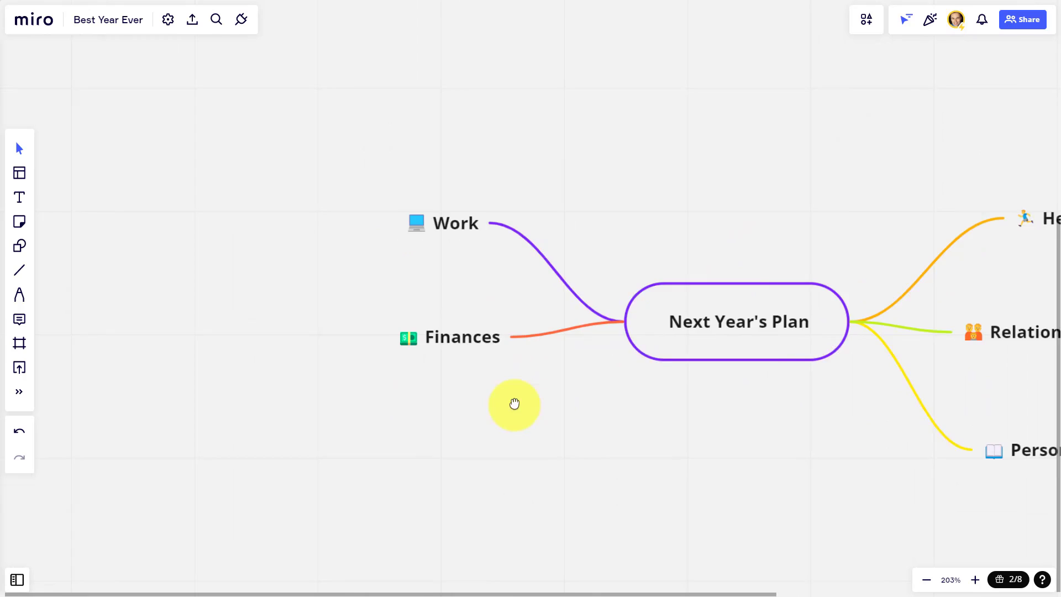
scroll(512, 405, "right", 3)
scroll(699, 317, "left", 8)
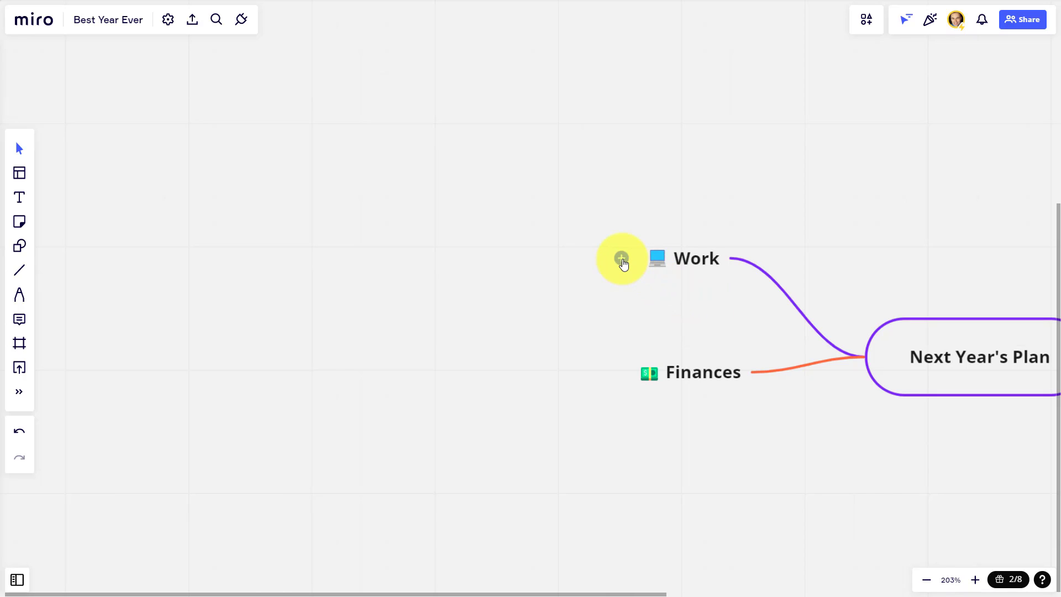
Step: Add goals 'G: Increase revenue by 10%' and 'G: Hire a VA' under Next Year's Plan's Work
left_click(621, 258)
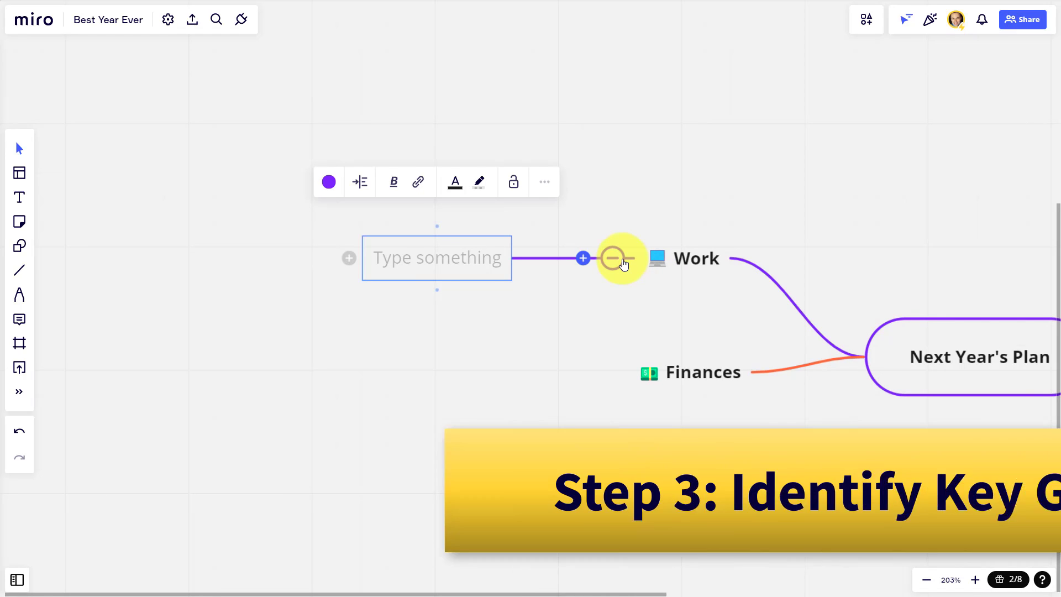
type("G:")
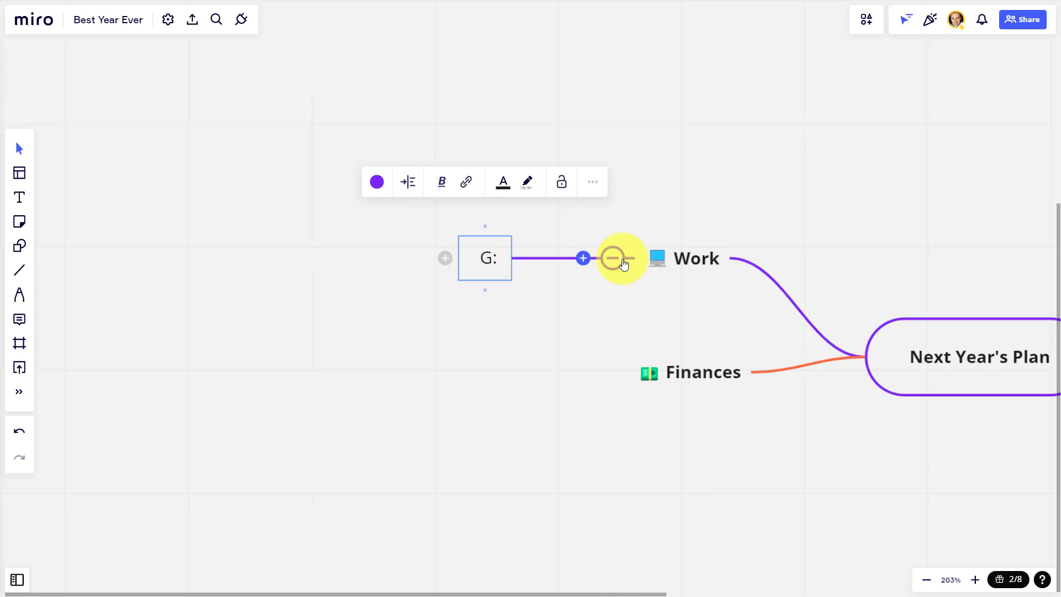
type("Increase")
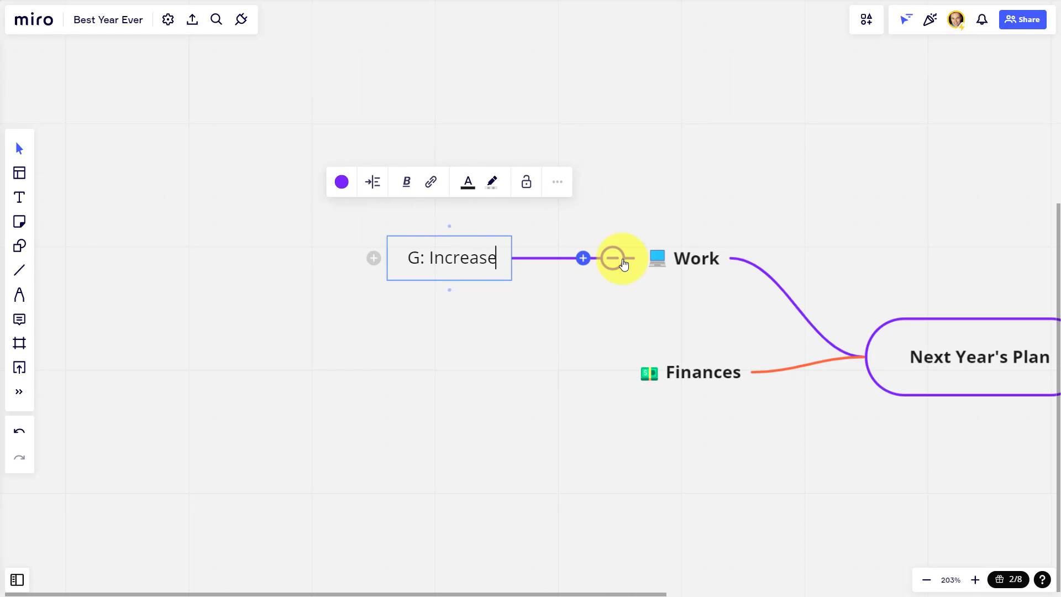
type(" revenue by")
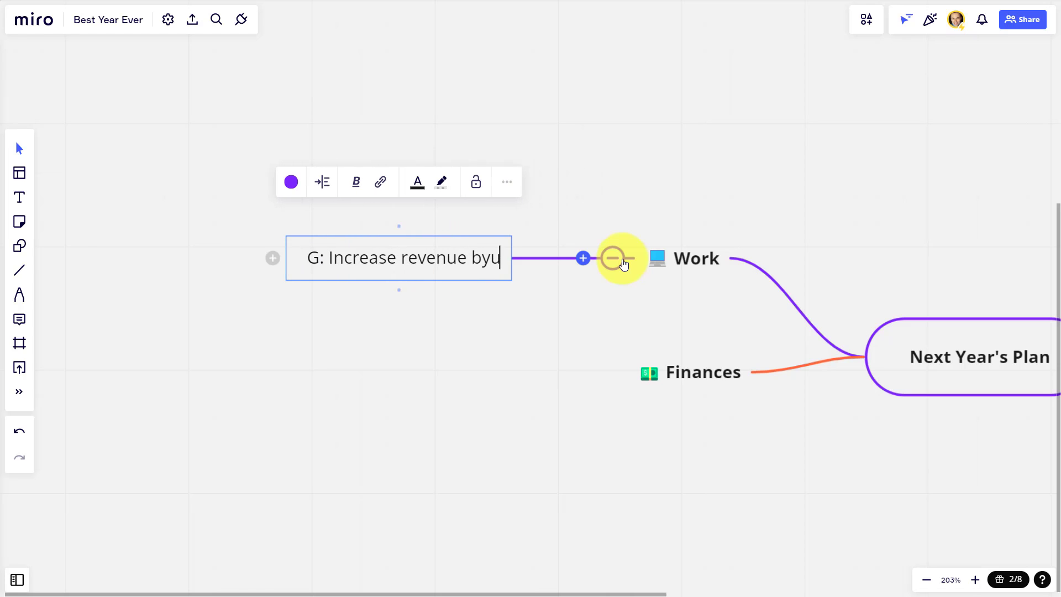
type(" 10%")
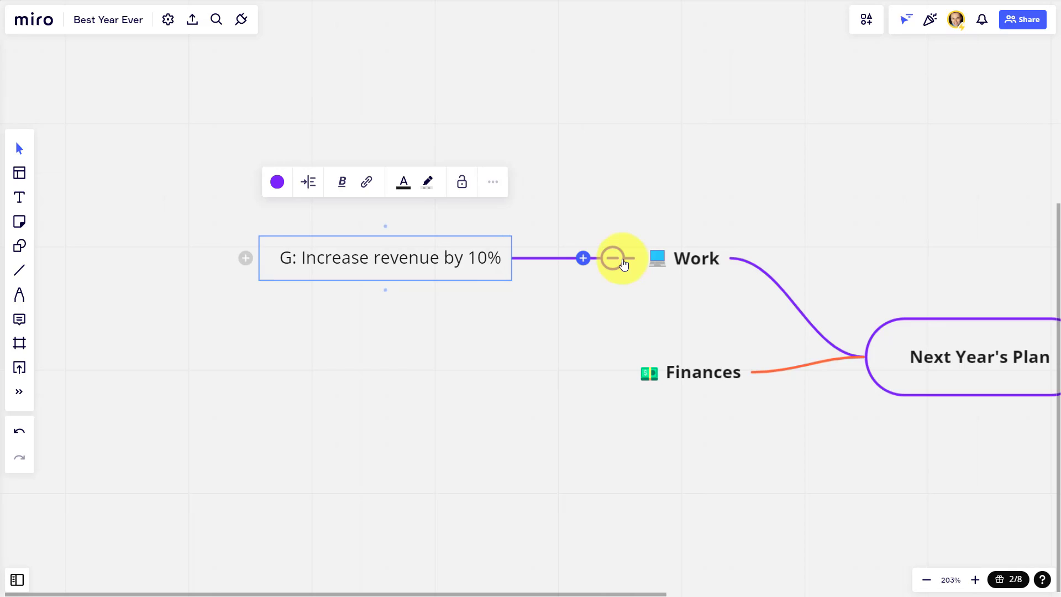
key("Return")
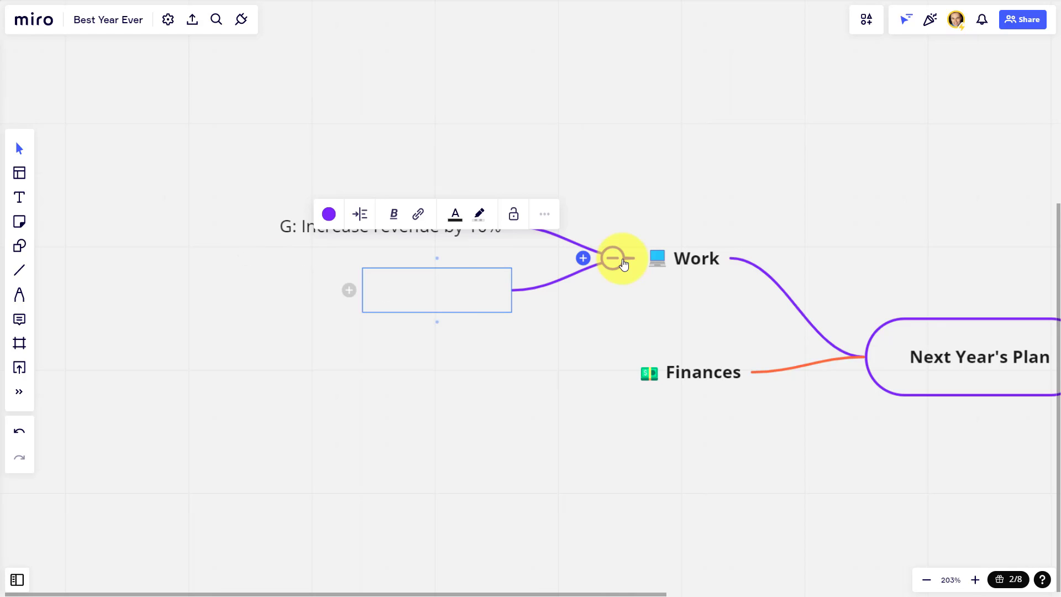
type("G:")
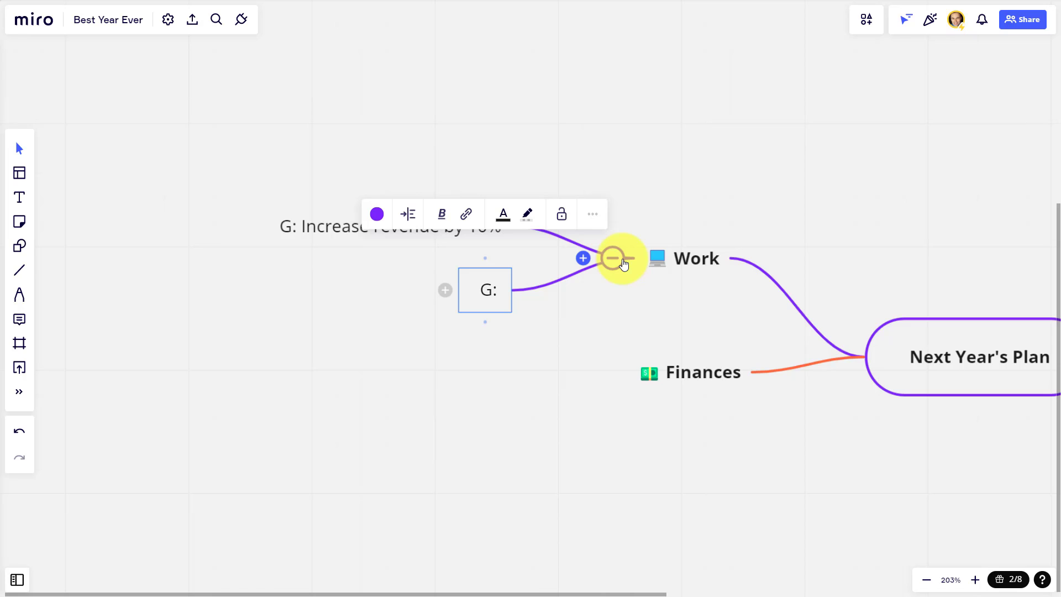
type(" Hire an")
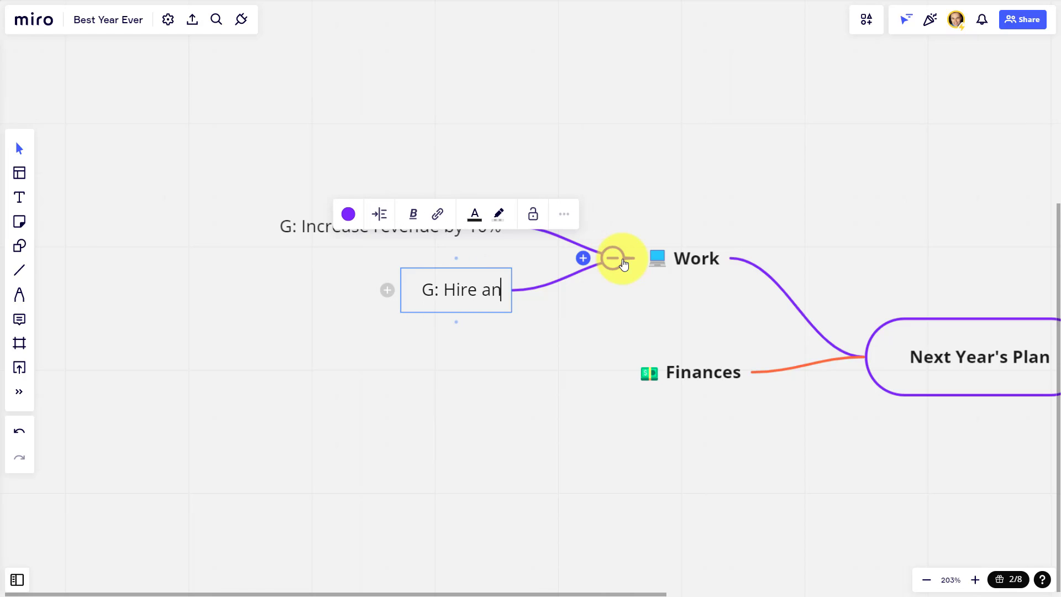
key("BackSpace")
type("VA")
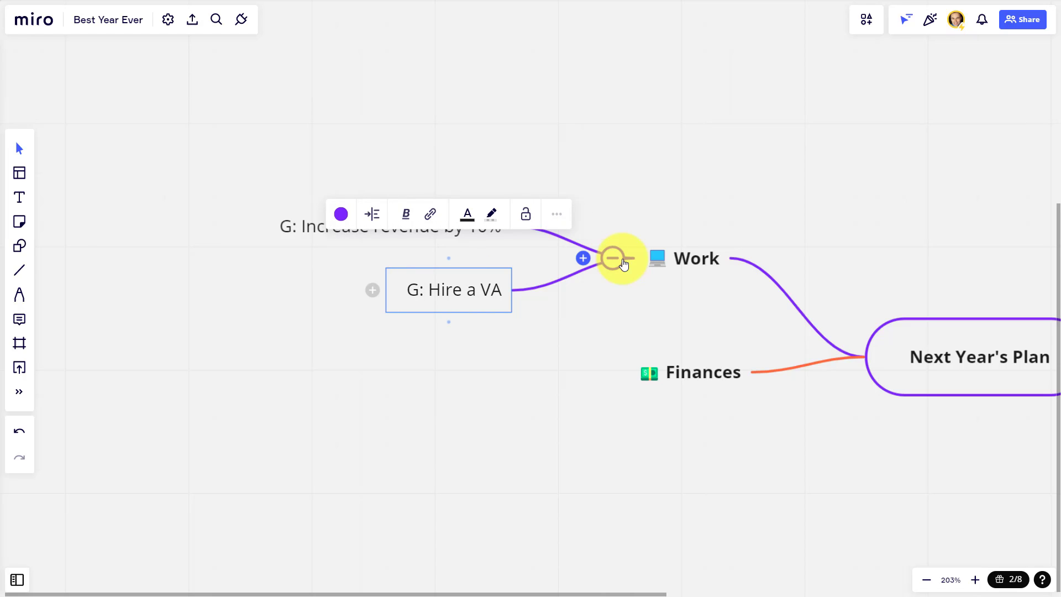
left_click(375, 440)
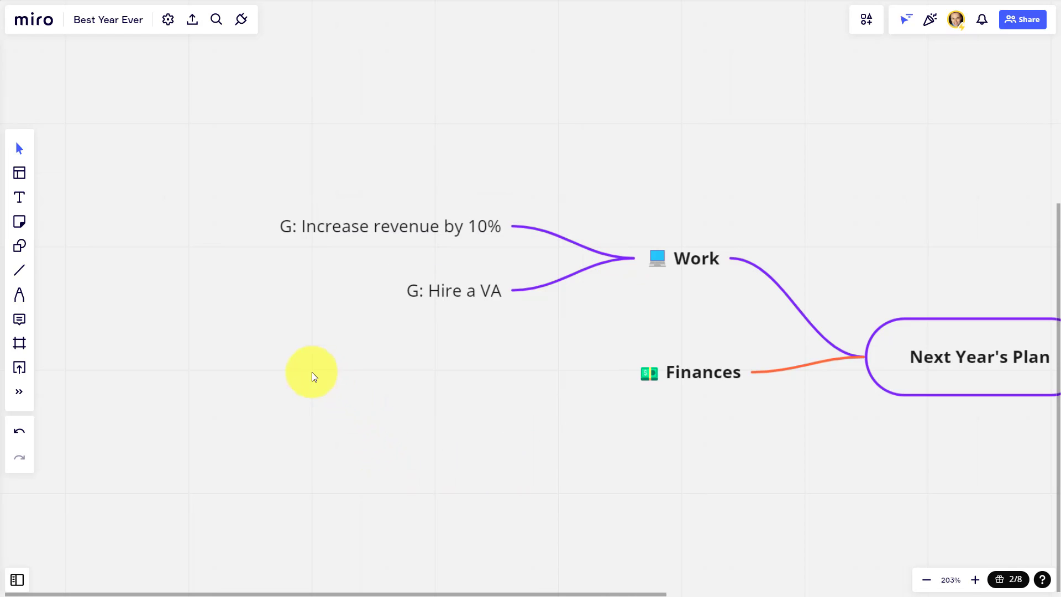
Step: Add 'A: Launch a new course' and 'A: Deliver more workshops' as child nodes of the revenue goal
left_click_drag(299, 374, 497, 376)
mouse_move(589, 270)
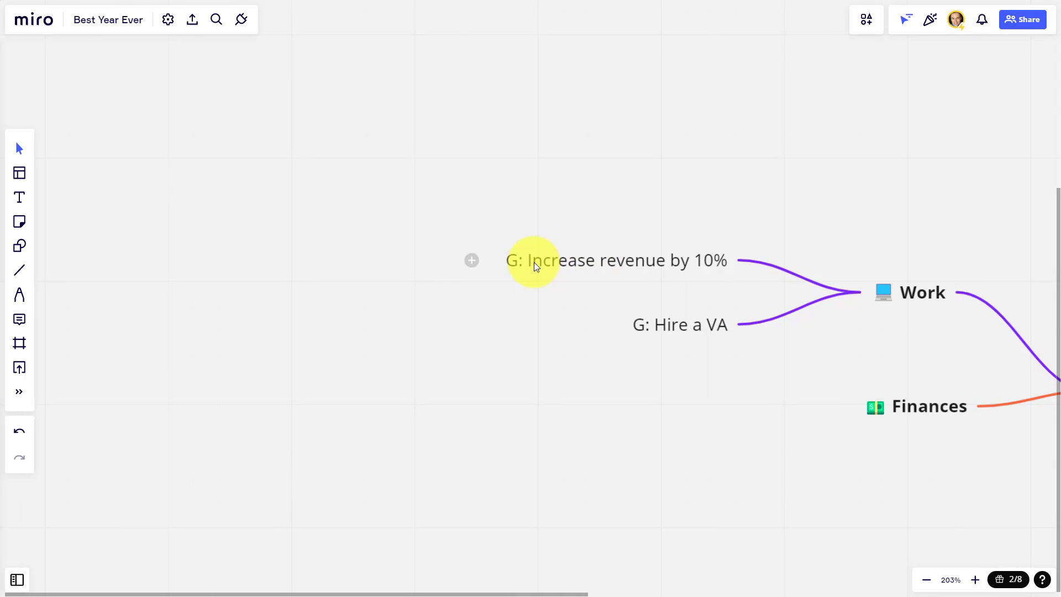
left_click(471, 261)
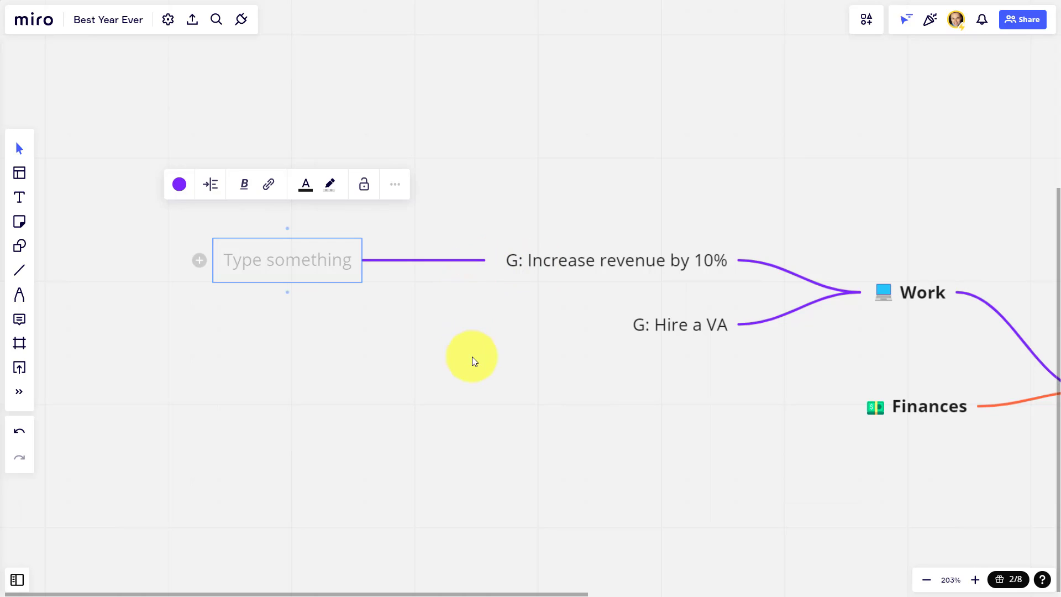
type("A:")
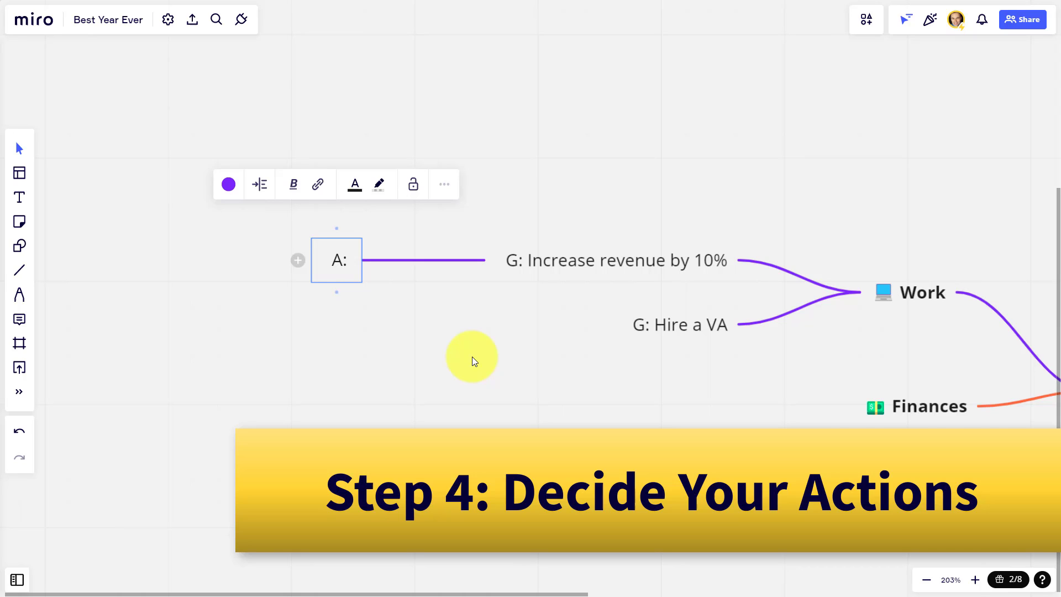
type("Launch a new course")
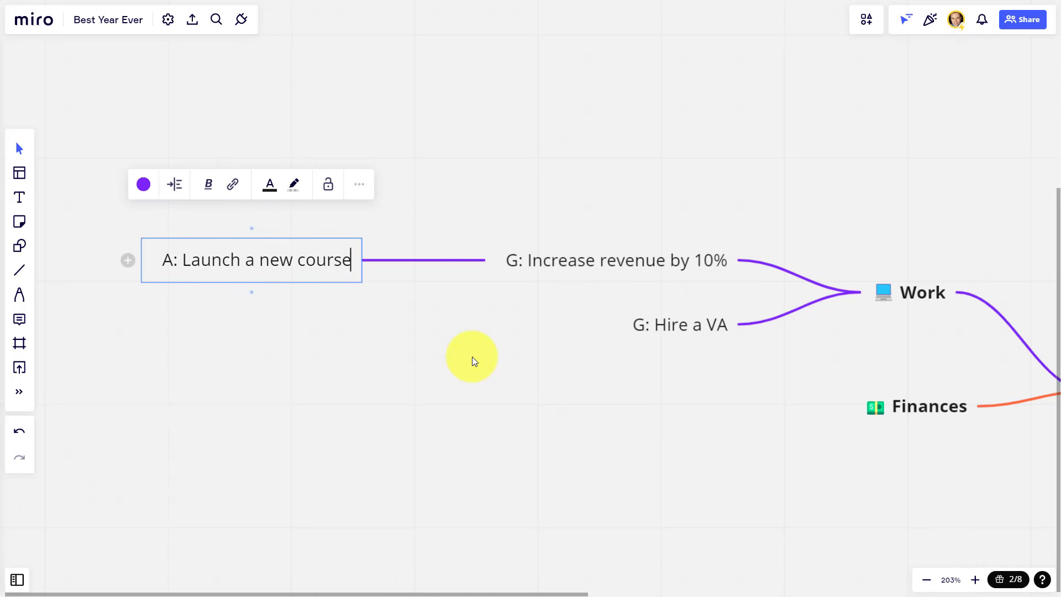
key("Return")
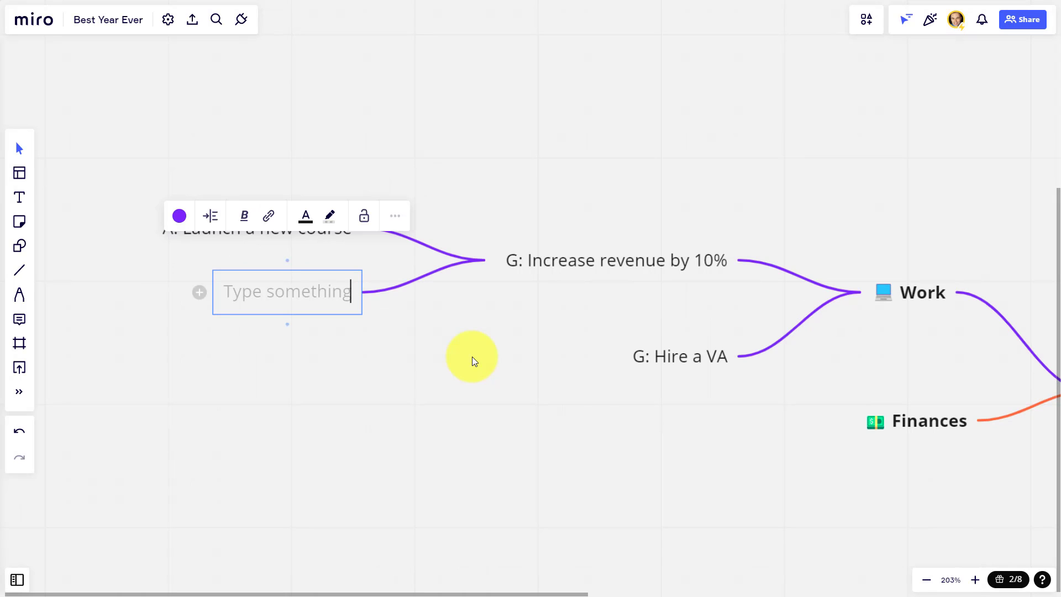
type("A")
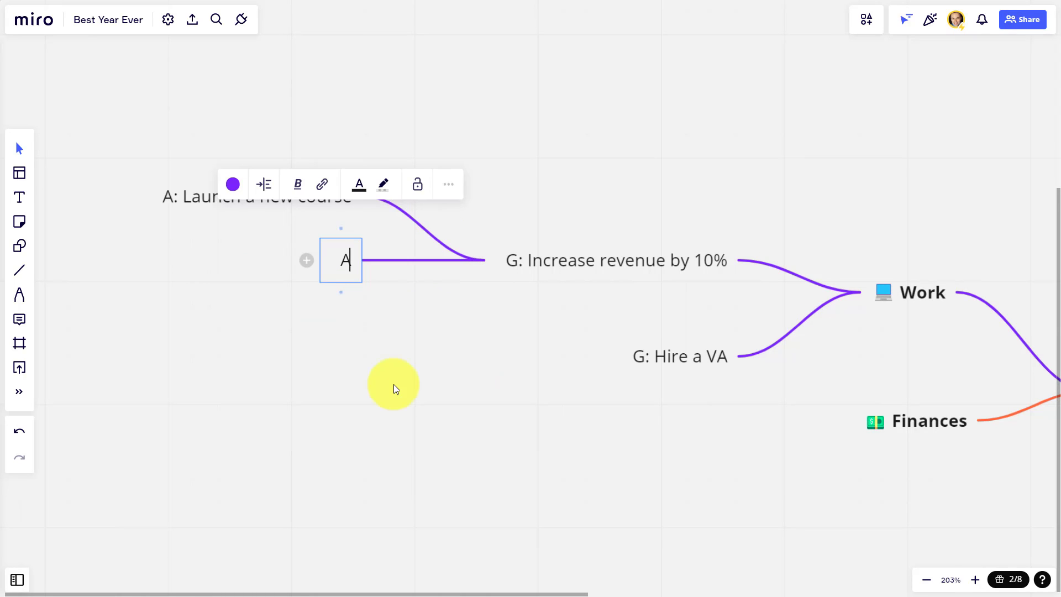
type(":")
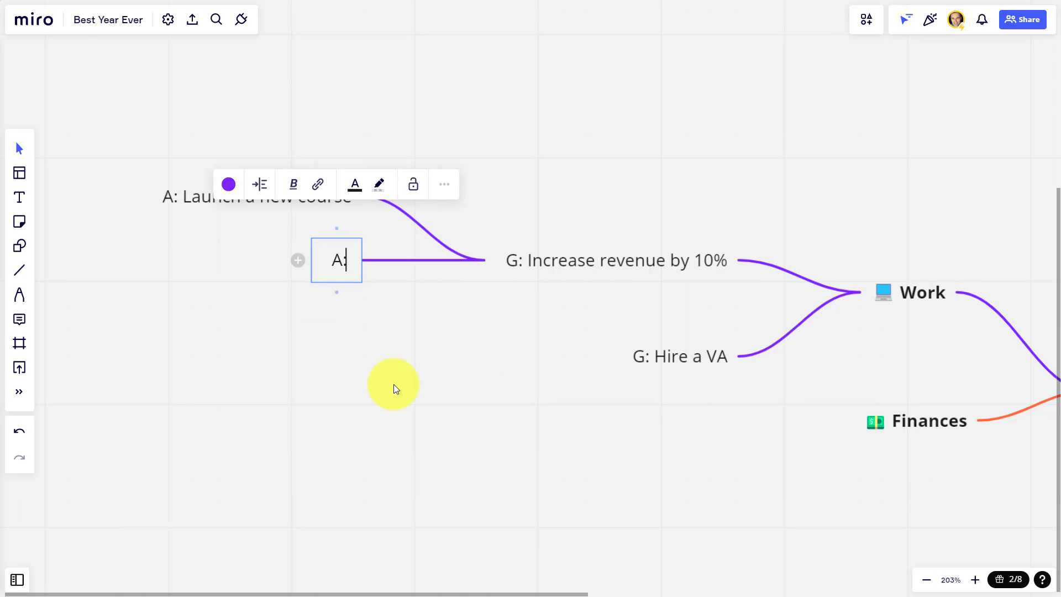
type(" Delive")
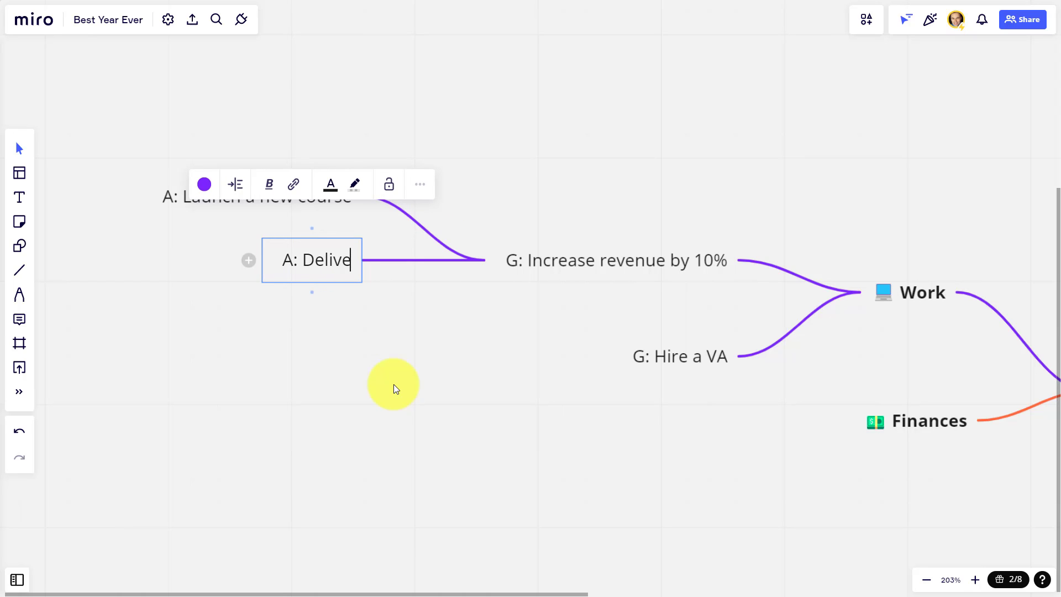
type("r more workshops")
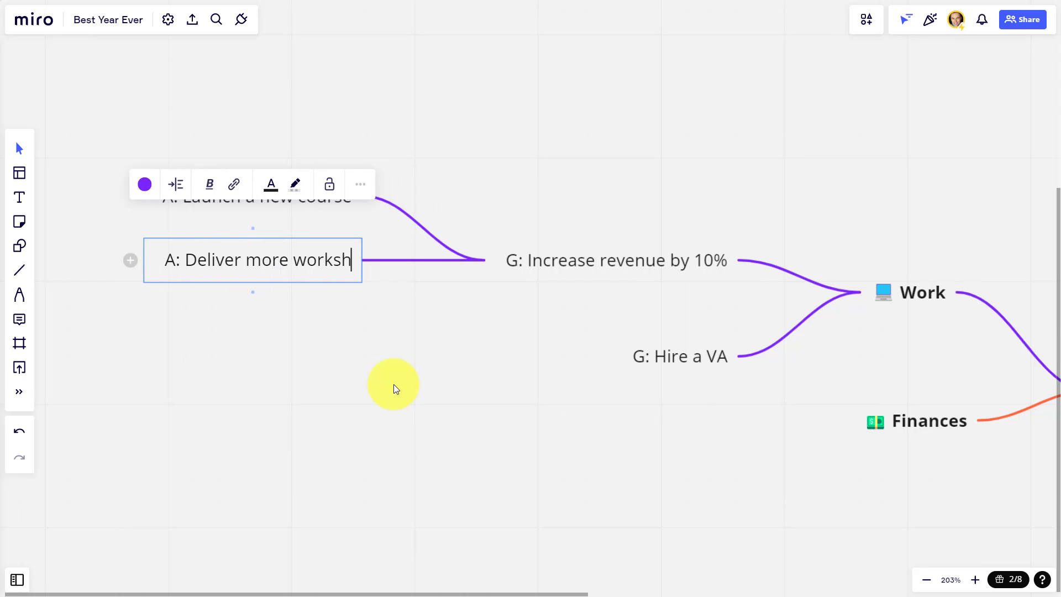
left_click(290, 433)
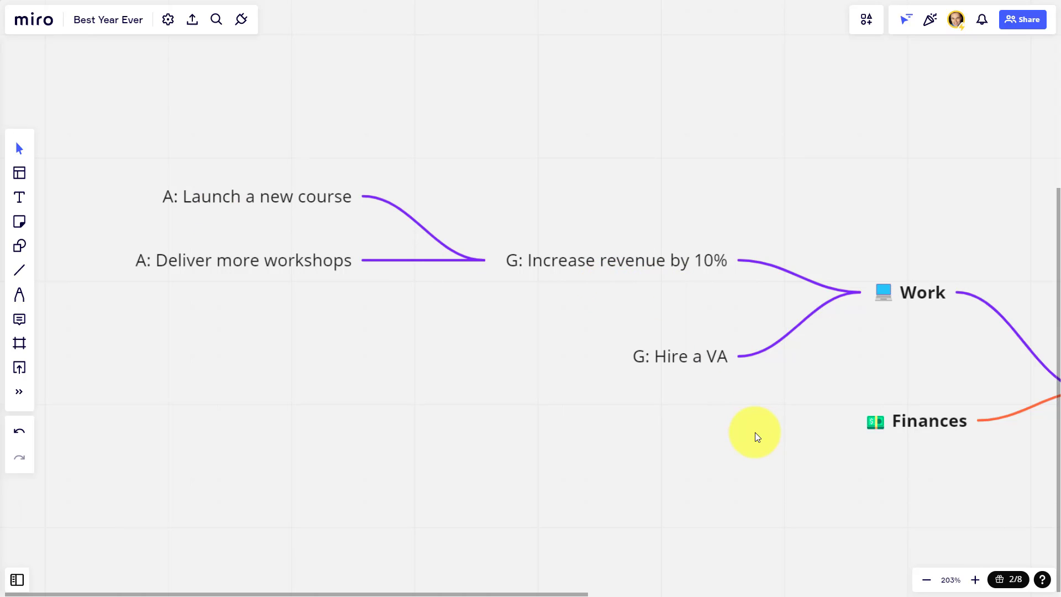
Step: Drag the revenue goal branch slightly higher above the Work node
scroll(755, 432, "down", 8)
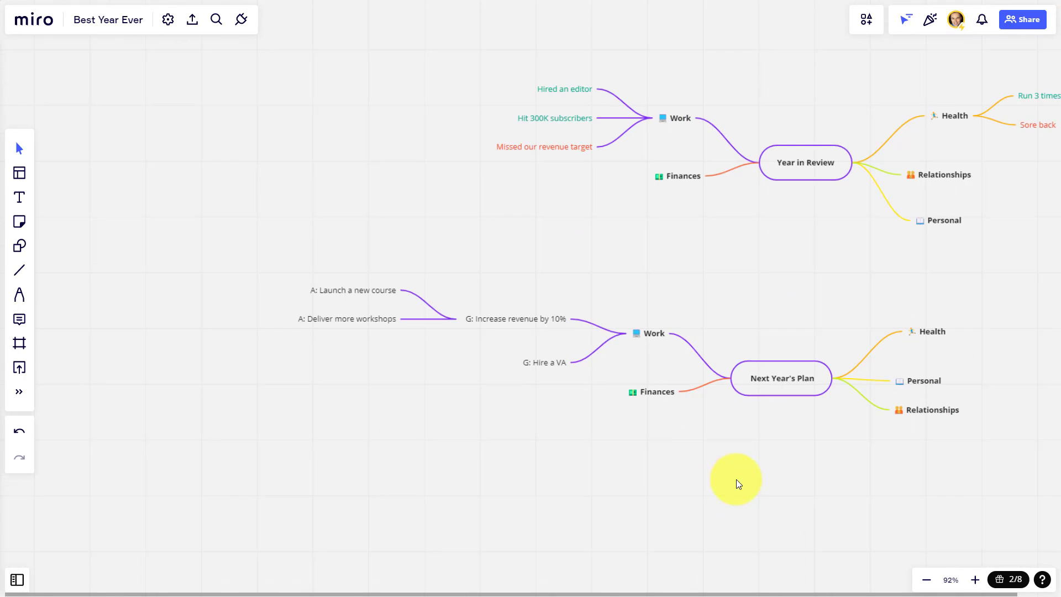
scroll(620, 488, "right", 4)
scroll(601, 480, "up", 2)
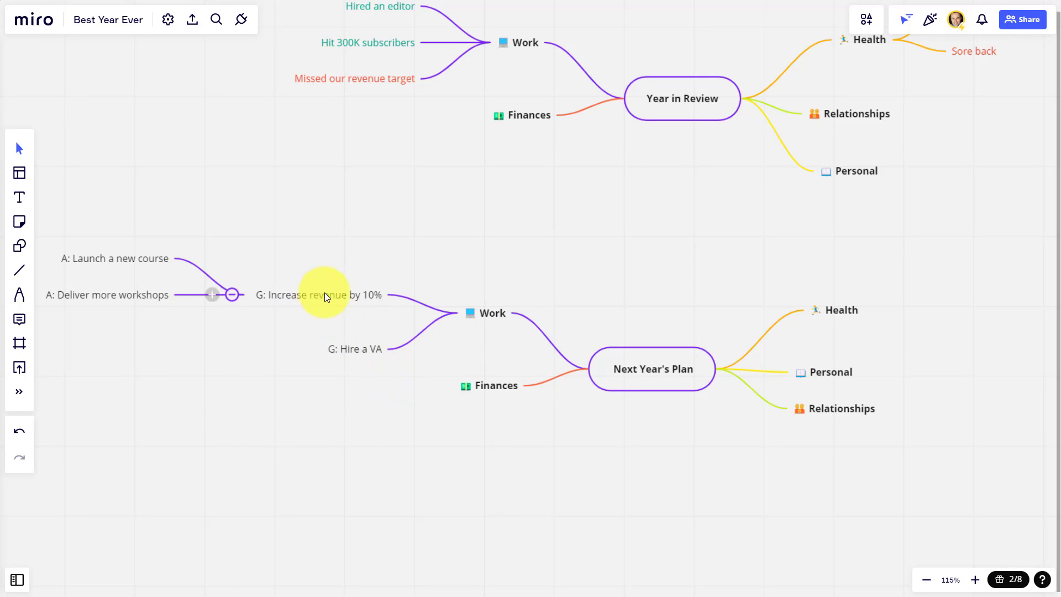
left_click_drag(324, 293, 366, 278)
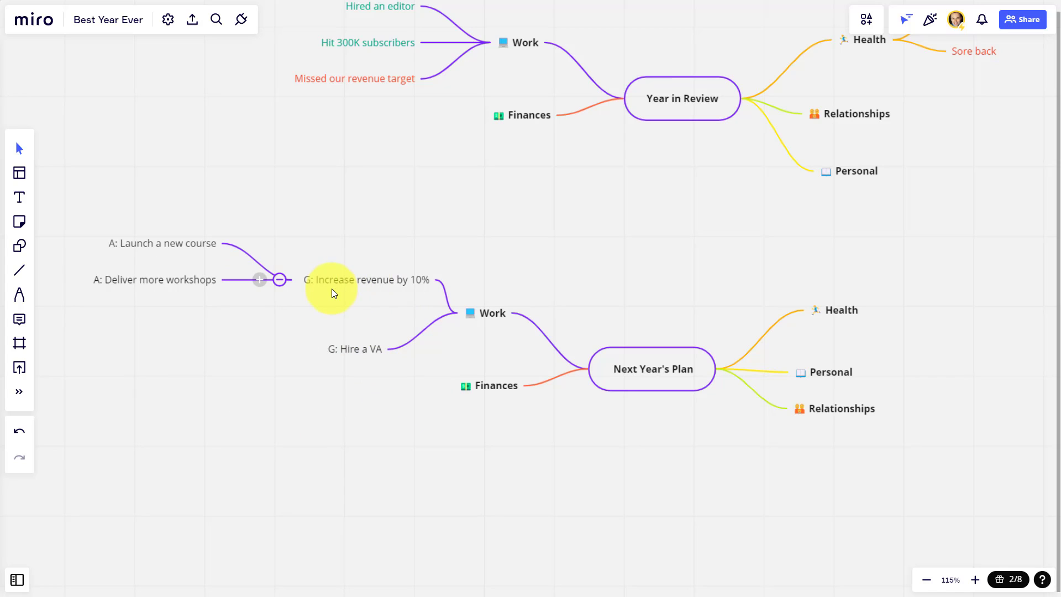
Step: Collapse and re-expand the revenue goal and Work branches, then pan to show both mind maps
left_click(279, 280)
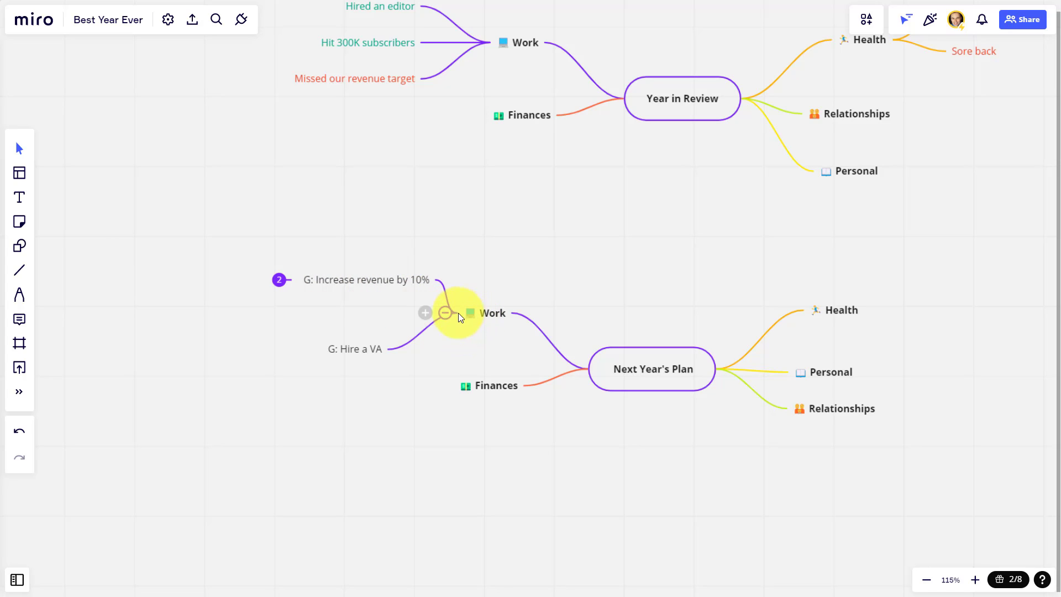
left_click(444, 313)
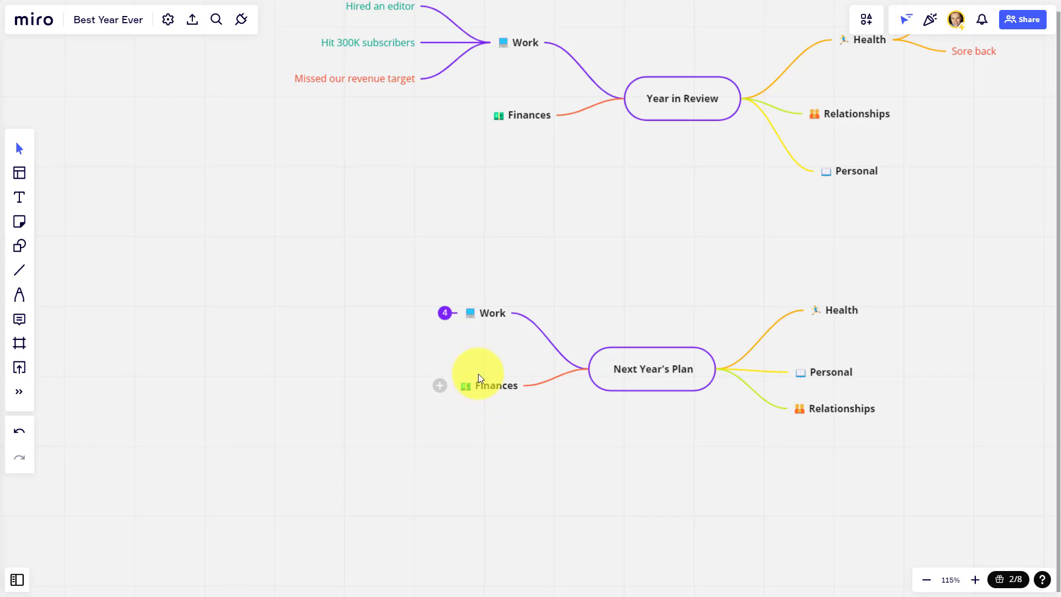
left_click(445, 314)
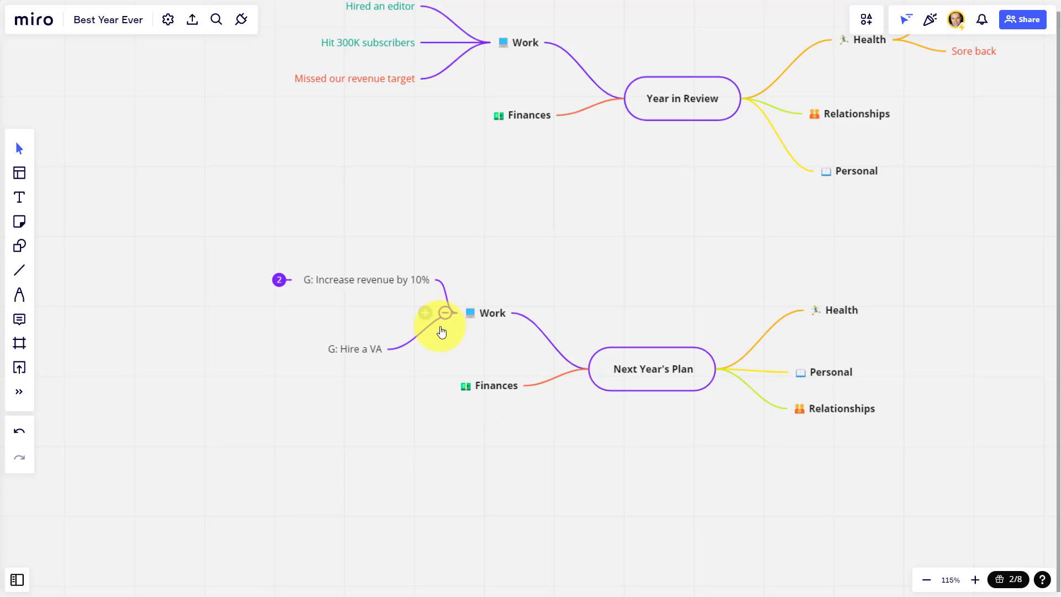
left_click(280, 281)
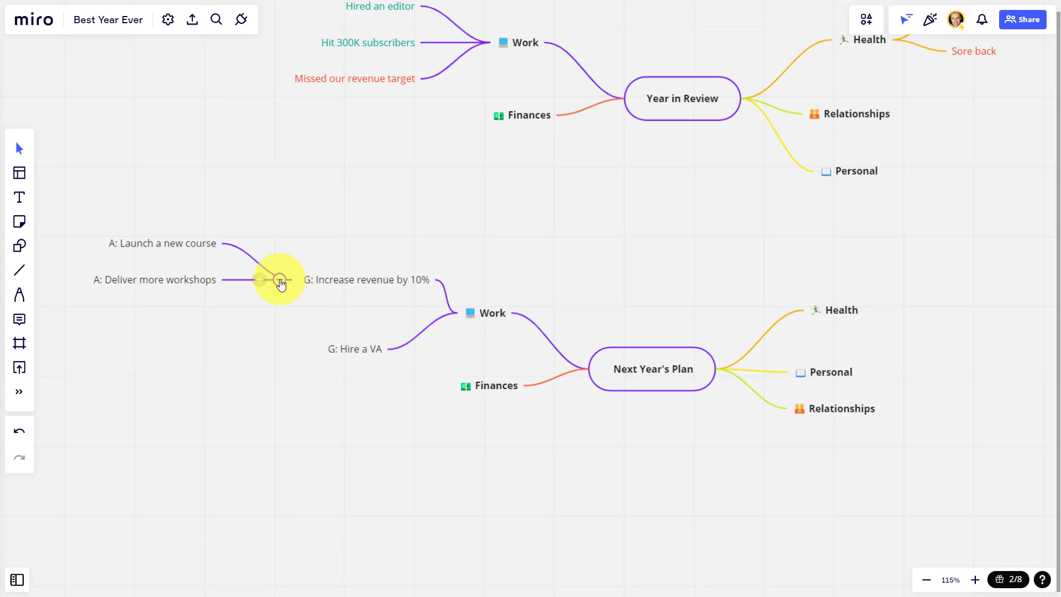
left_click_drag(365, 174, 359, 251)
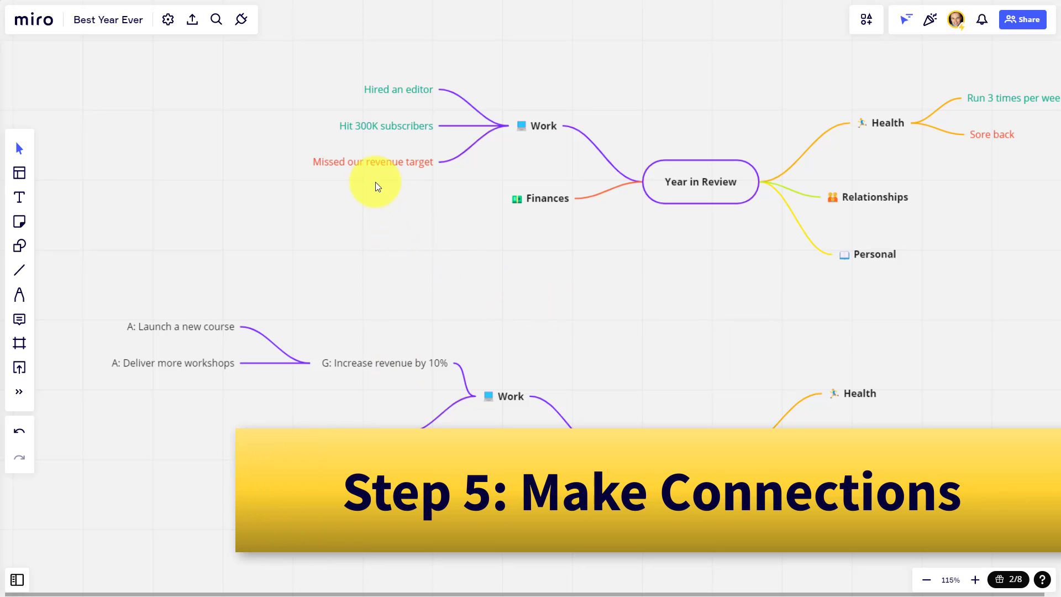
Step: Draw a dotted line from 'Missed our revenue target' to 'G: Increase revenue by 10%'
mouse_move(380, 367)
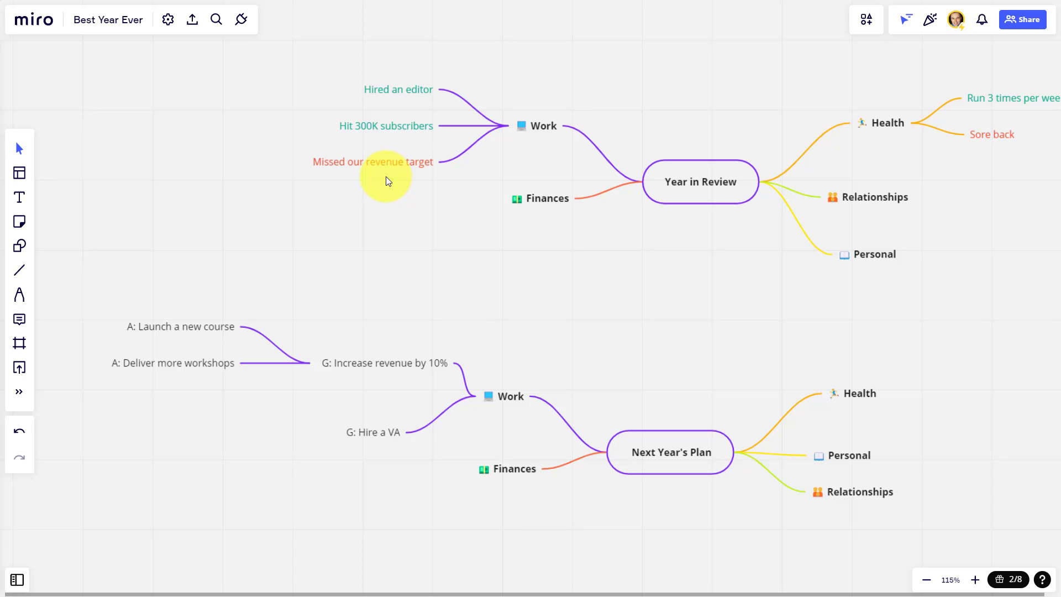
left_click(20, 270)
left_click(55, 236)
mouse_move(372, 176)
left_mouse_down()
mouse_move(367, 320)
mouse_move(381, 351)
left_mouse_up()
left_click(396, 270)
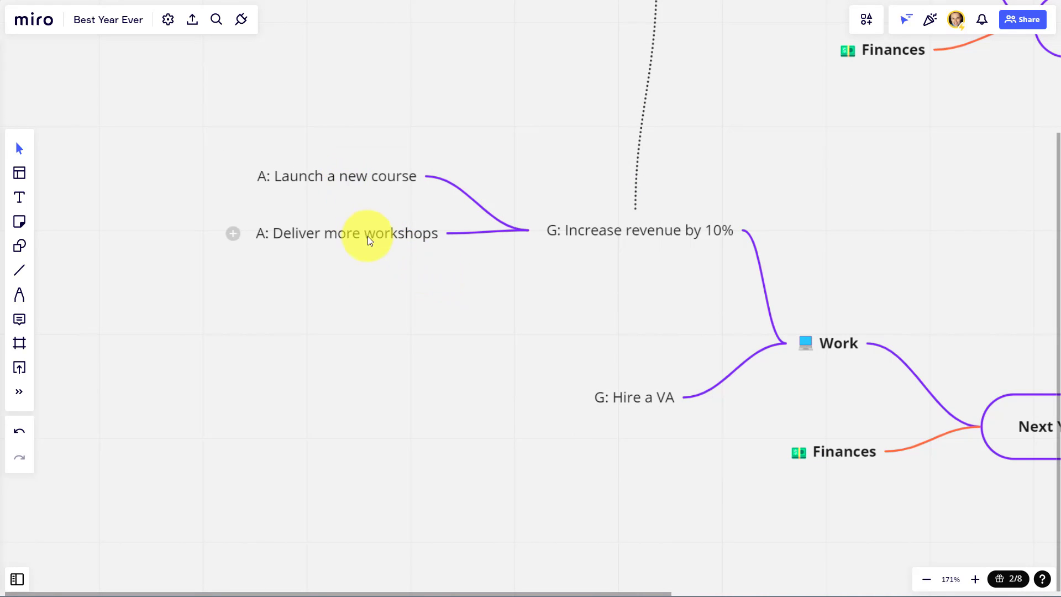
Step: Apply strikethrough formatting to the 'A: Launch a new course' action under the revenue goal
left_click(348, 176)
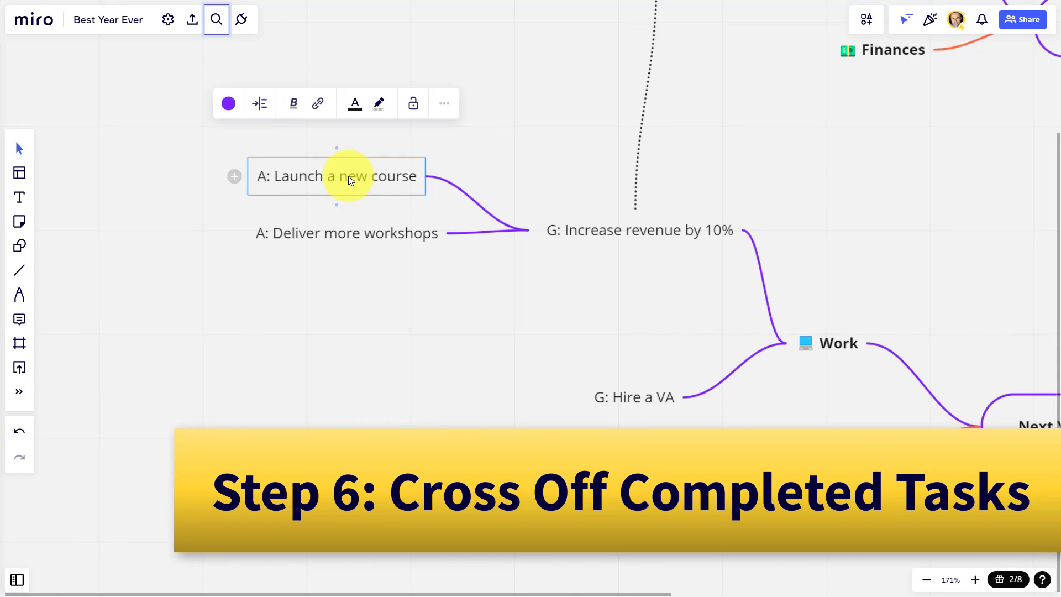
left_click(294, 103)
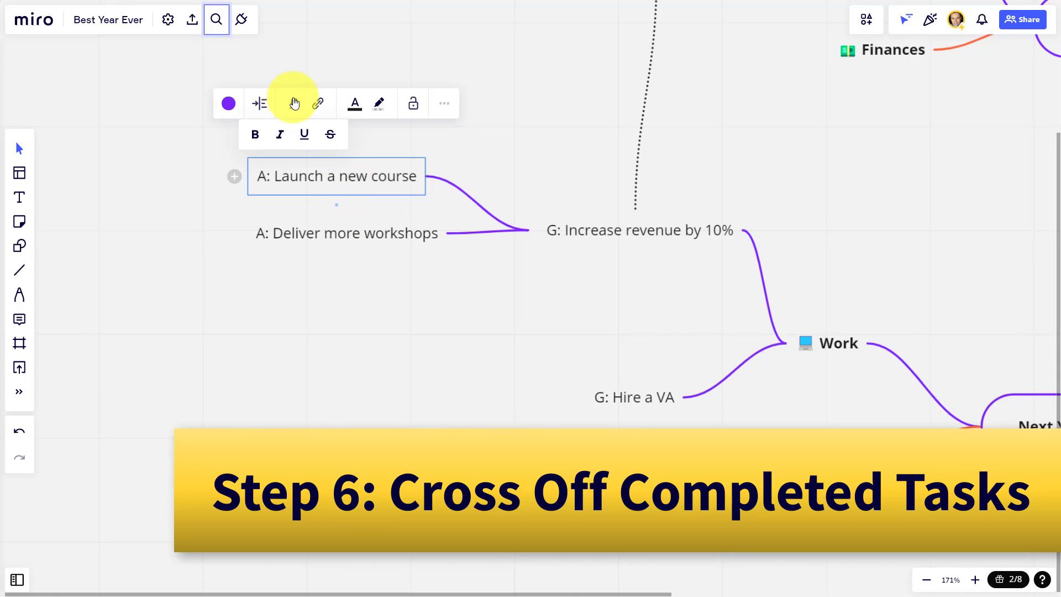
left_click(330, 134)
left_click(341, 321)
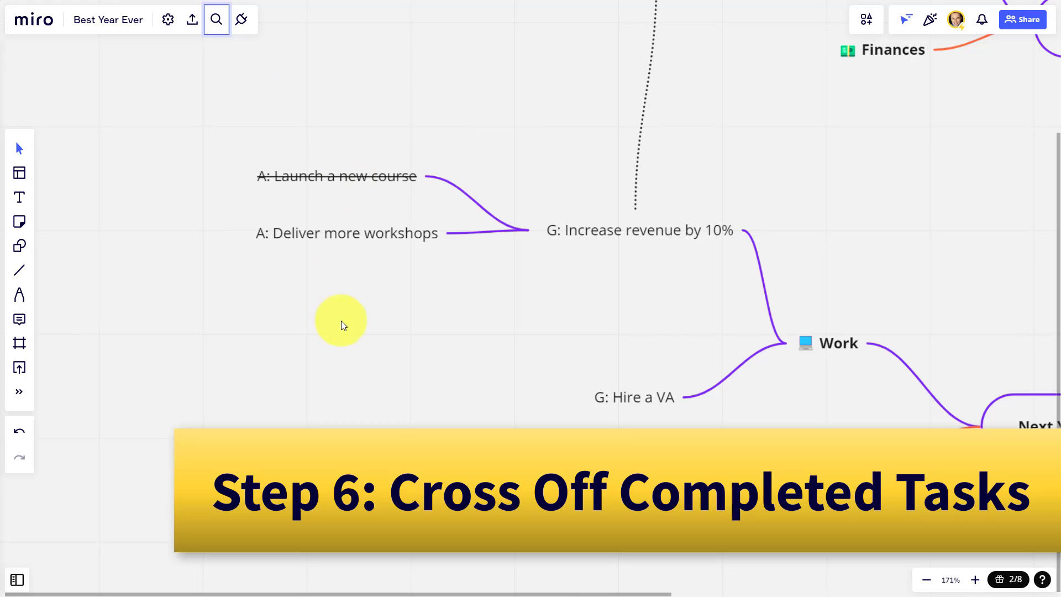